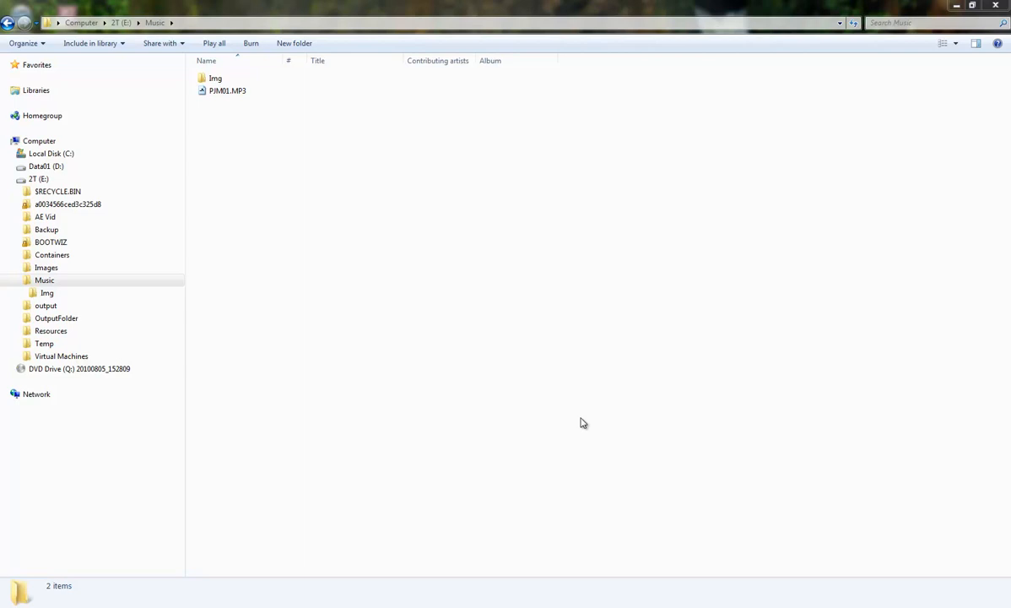
# - Switch to Adobe Premiere Pro CS5.5 and start a new project
pyautogui.click(9, 602)
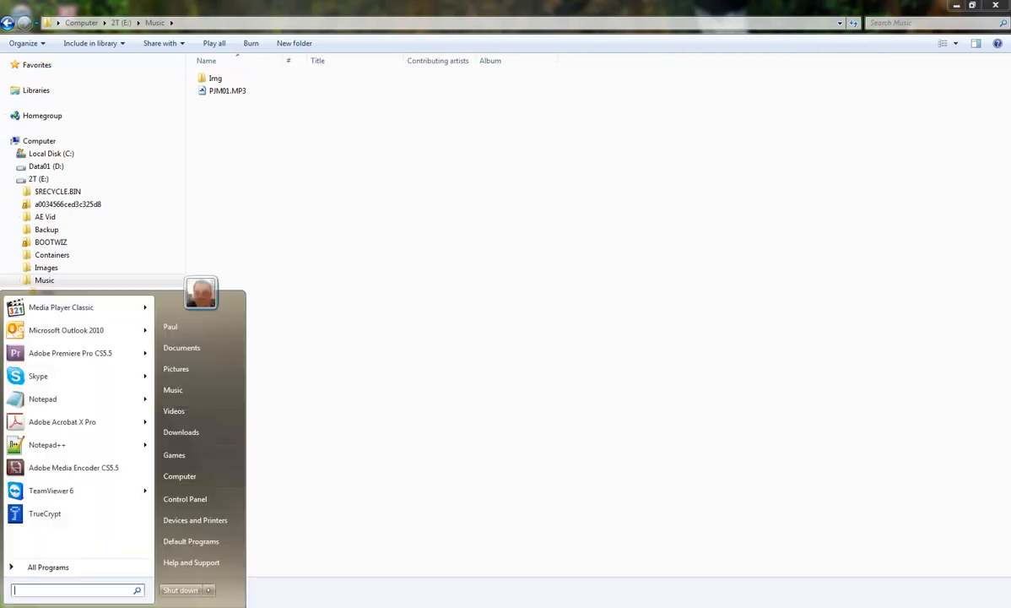
pyautogui.click(83, 353)
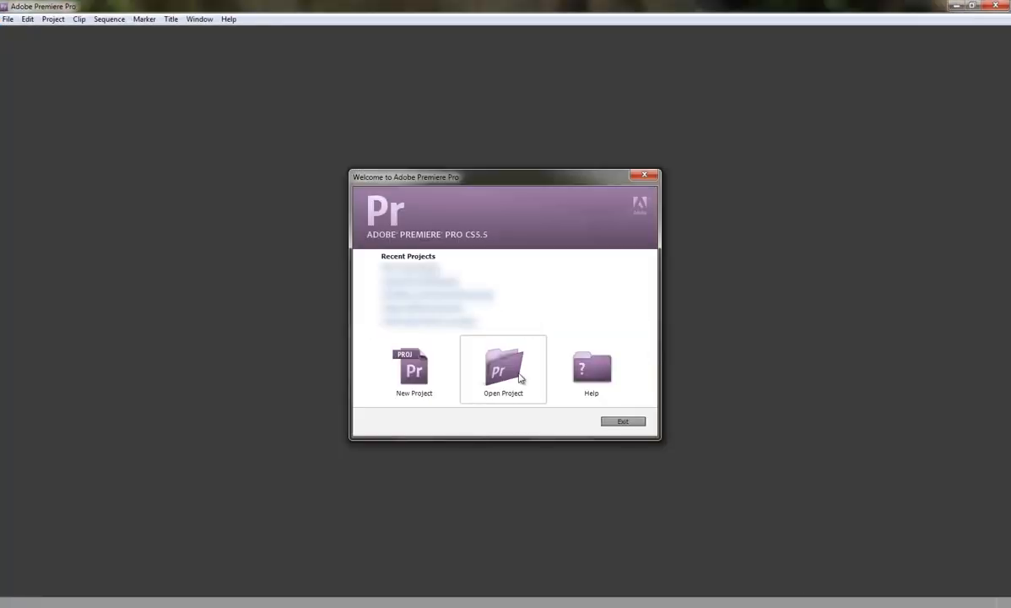
pyautogui.click(404, 359)
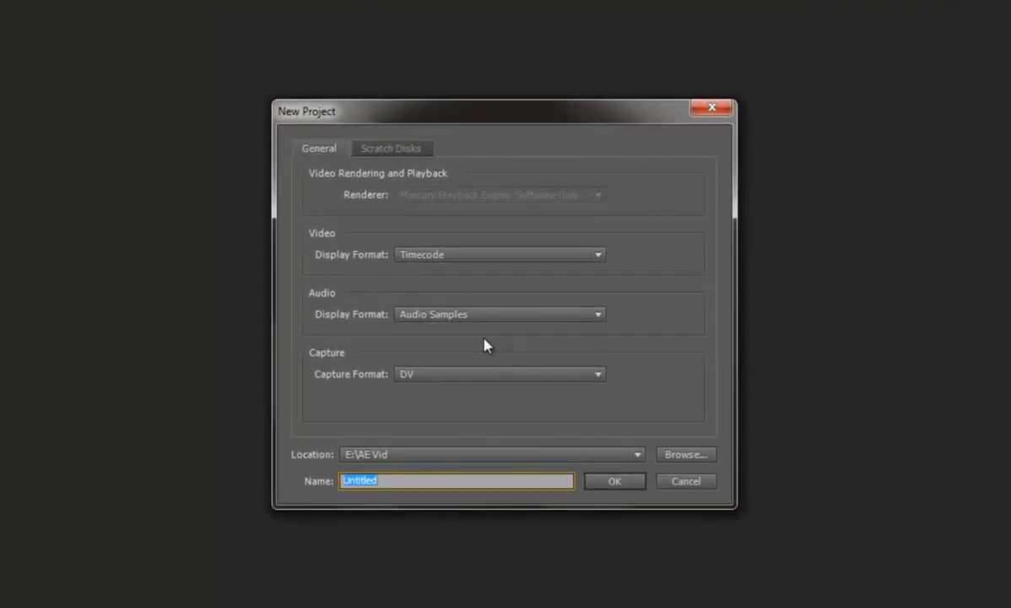
# - Create the project in the E:\AE Vid folder with the name "My Picture Video"
pyautogui.click(694, 454)
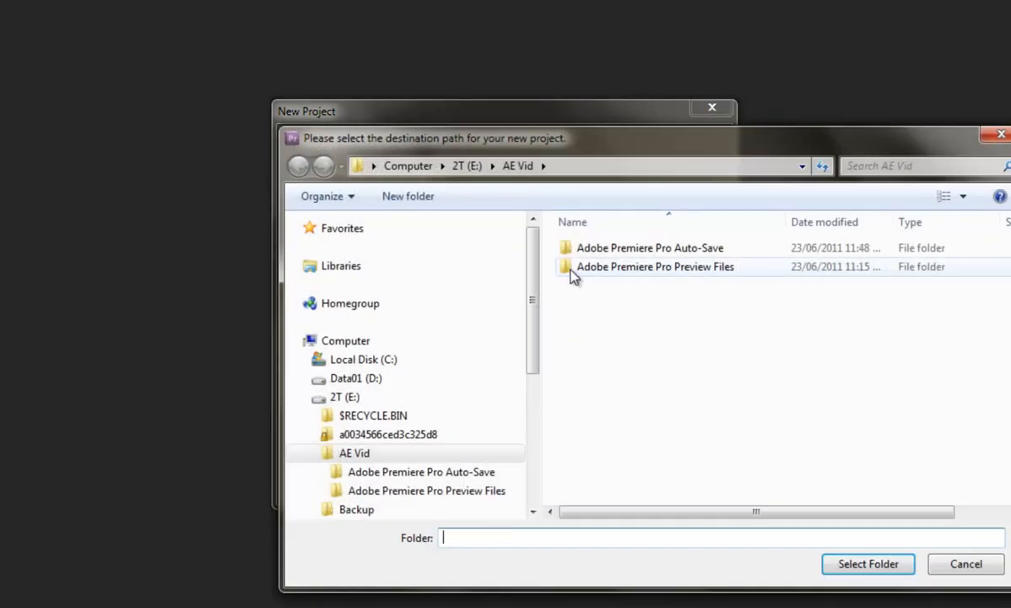
pyautogui.moveTo(670, 142); pyautogui.dragTo(521, 120)
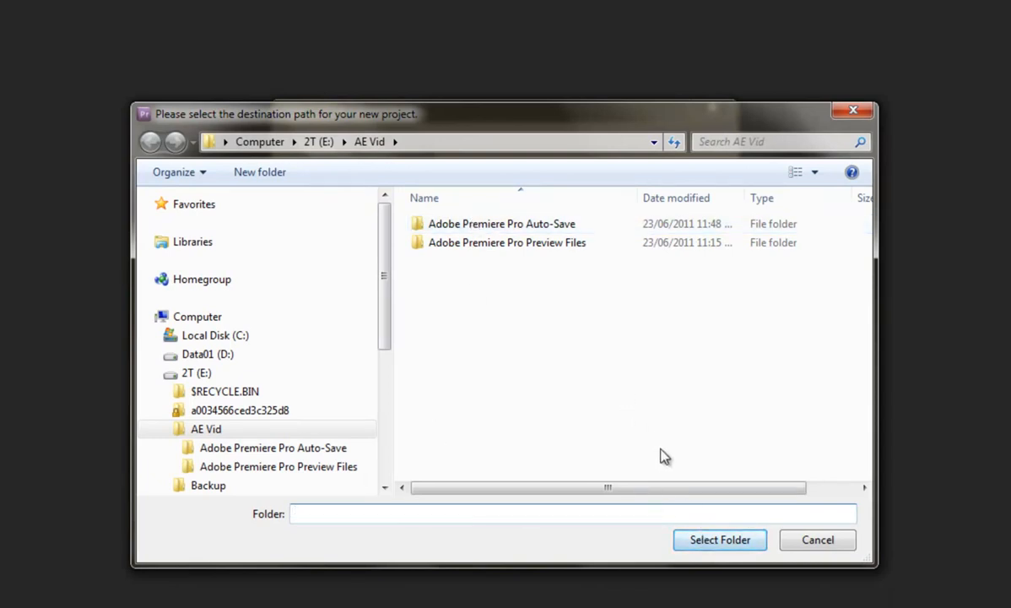
pyautogui.click(718, 539)
pyautogui.doubleClick(409, 480)
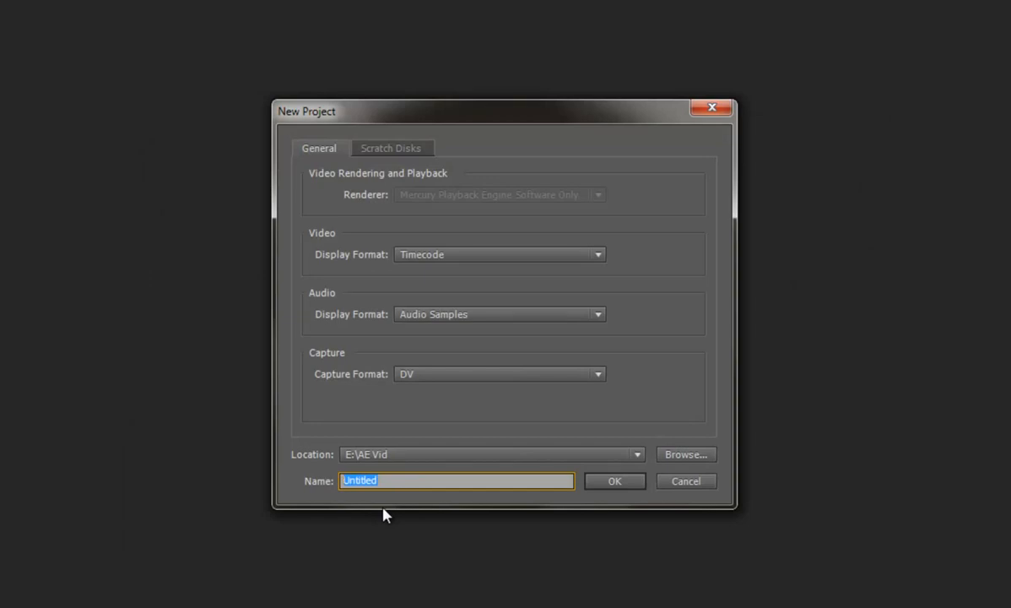
pyautogui.write('My')
pyautogui.write('Picture Video')
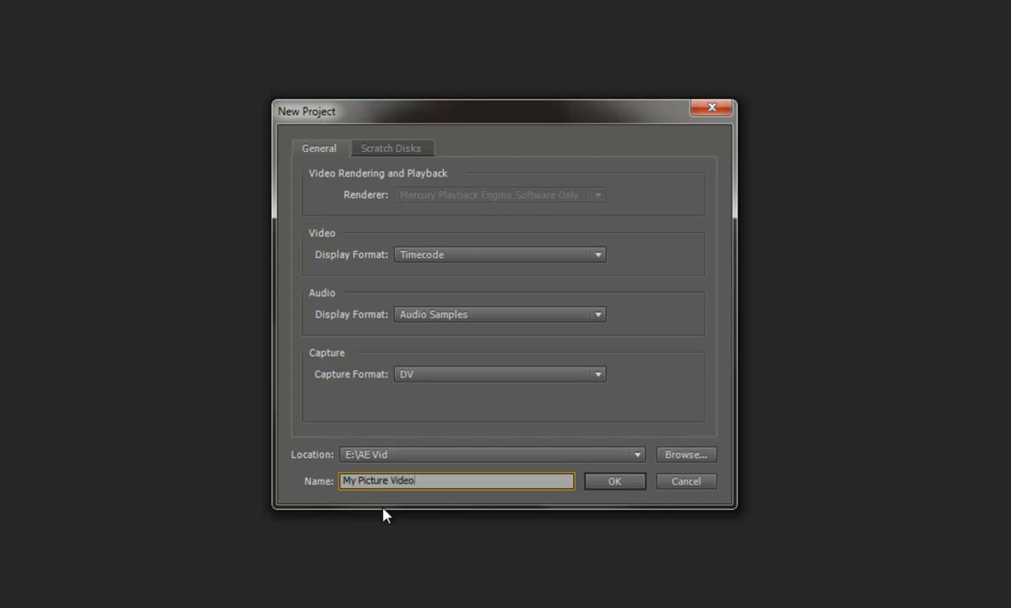
pyautogui.click(624, 483)
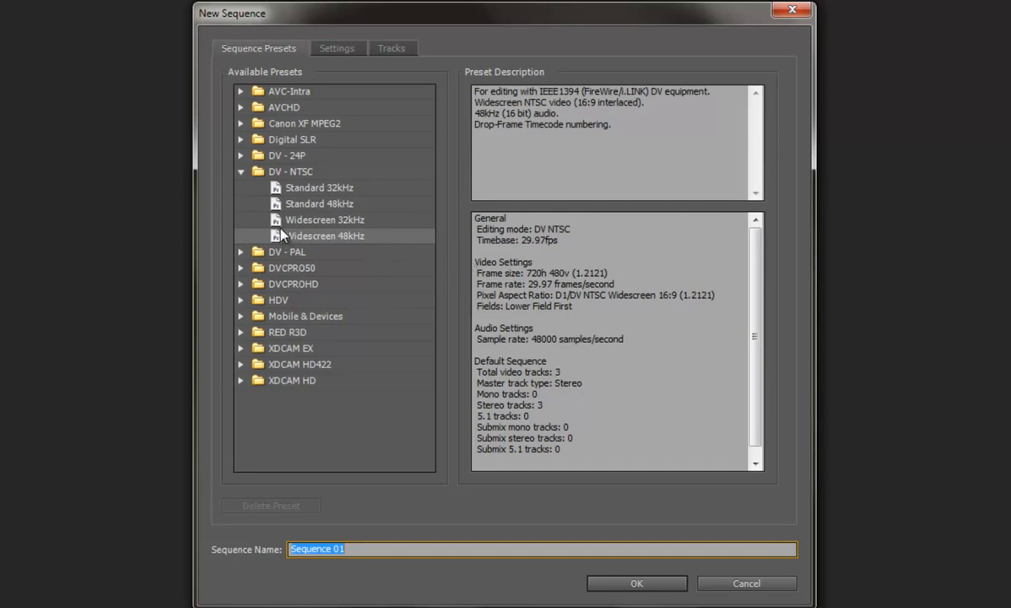
pyautogui.moveTo(439, 20); pyautogui.dragTo(407, 23)
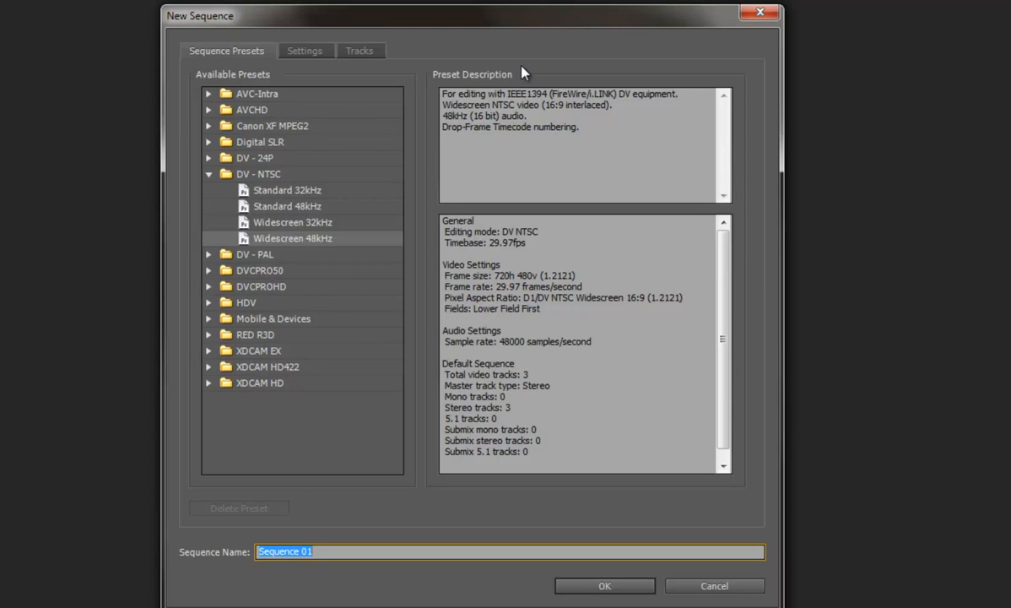
pyautogui.moveTo(488, 24); pyautogui.dragTo(428, 11)
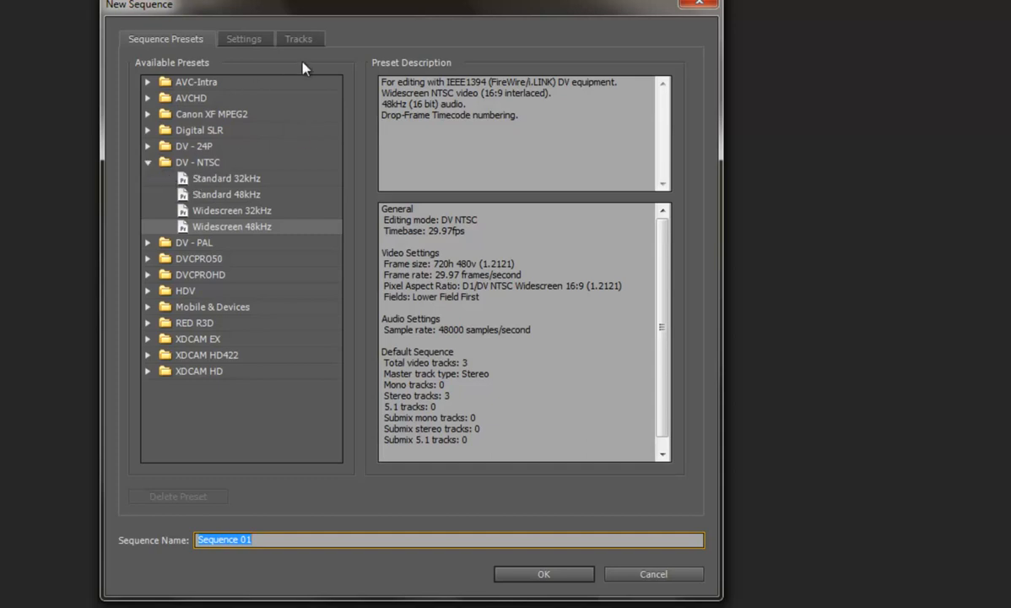
pyautogui.moveTo(384, 8); pyautogui.dragTo(378, 22)
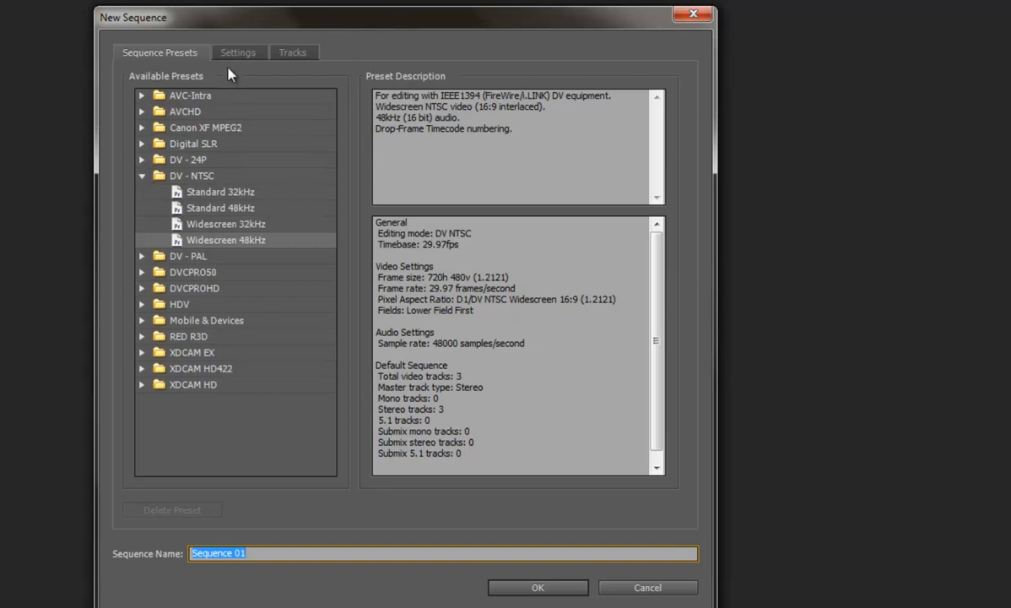
pyautogui.click(142, 176)
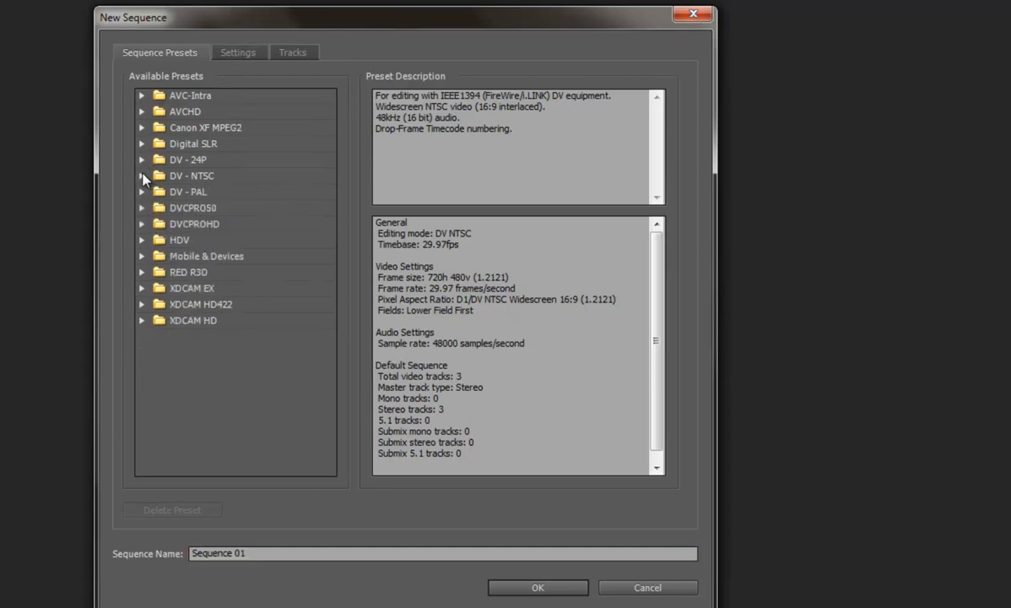
# - Set the new sequence's editing mode to Custom, keeping the timebase at 29.97 frames/second
pyautogui.click(238, 52)
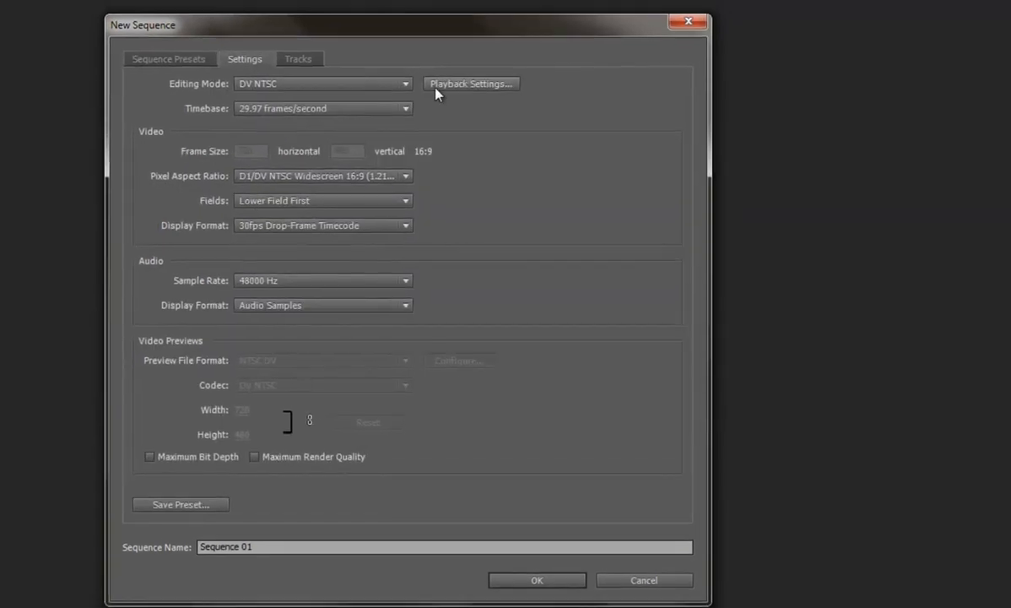
pyautogui.click(406, 84)
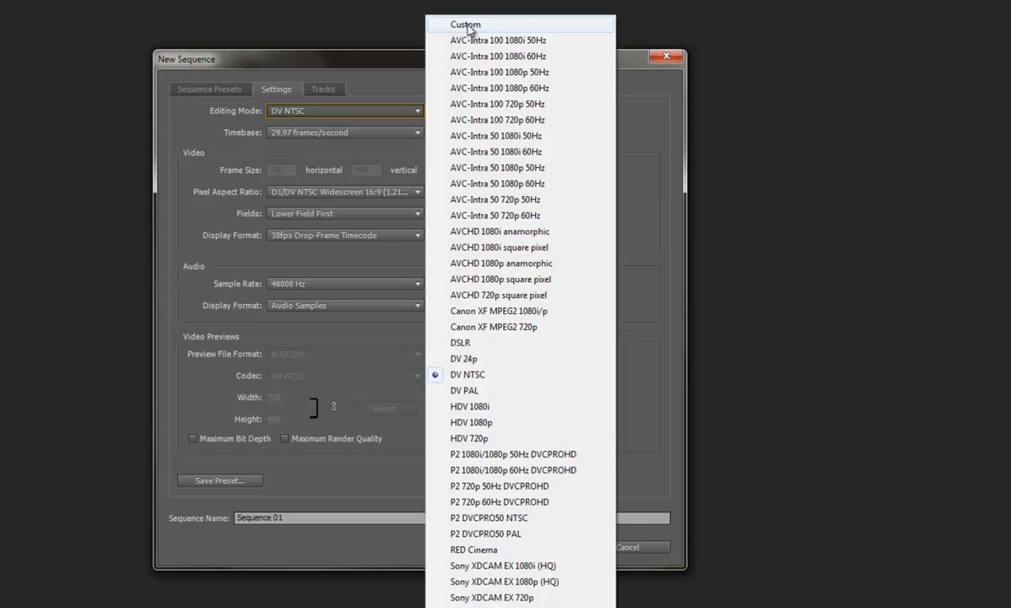
pyautogui.click(467, 26)
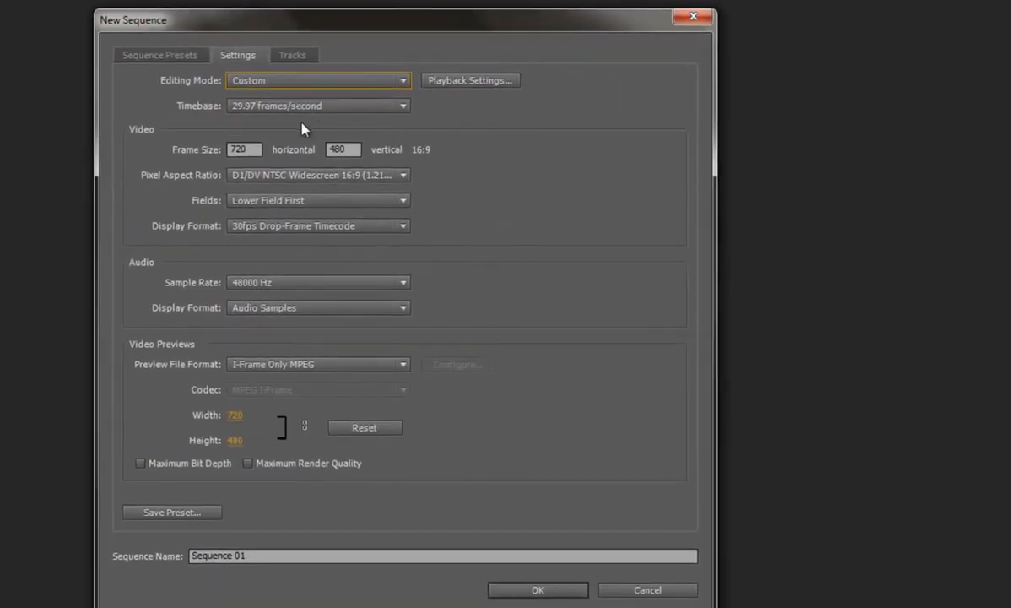
pyautogui.click(402, 108)
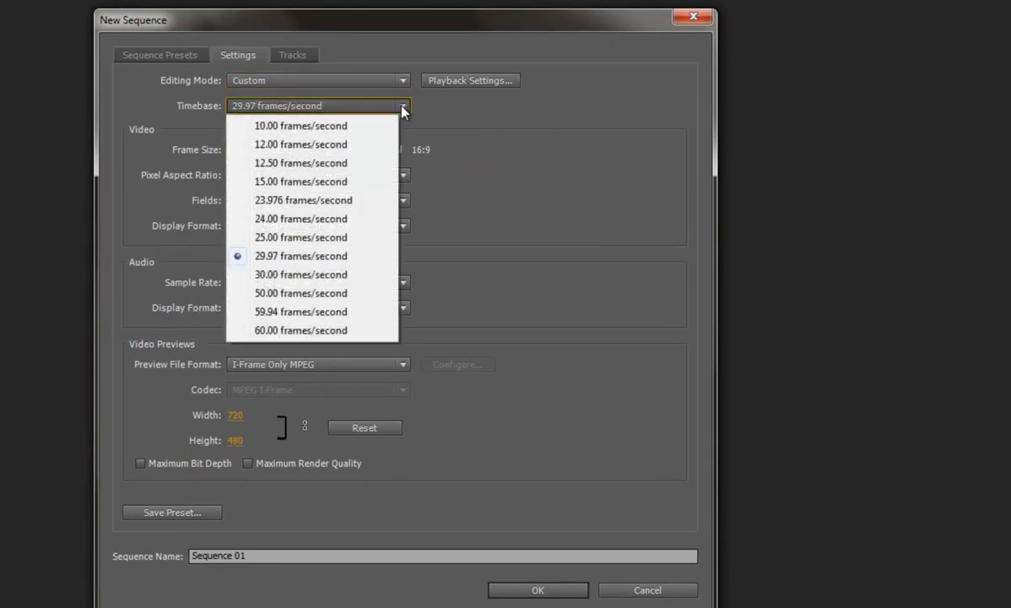
pyautogui.click(403, 109)
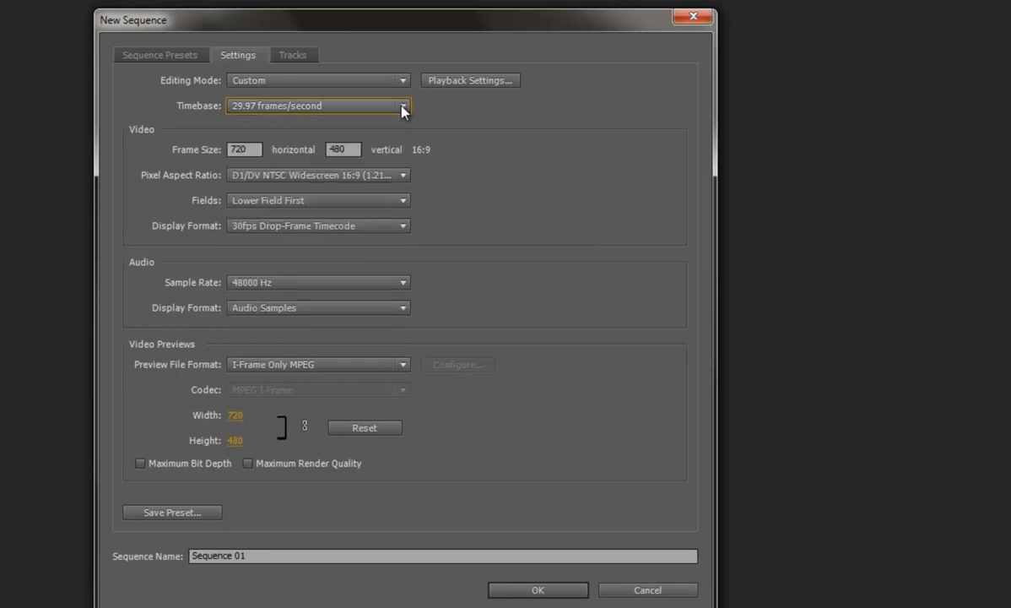
# - Set the sequence's video frame size to 800 horizontal by 600 vertical
pyautogui.click(252, 149)
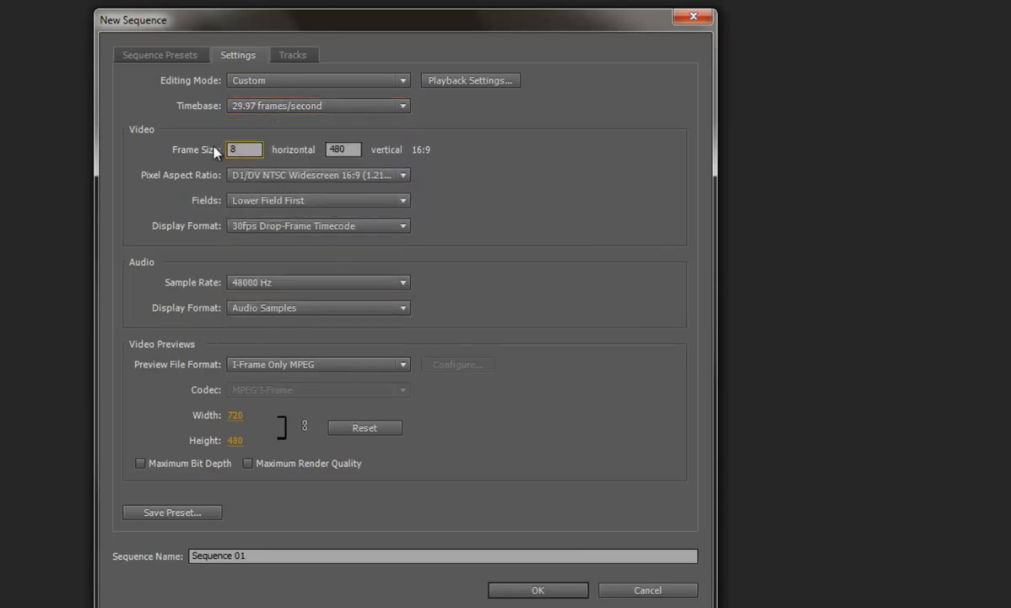
pyautogui.write('800')
pyautogui.press('Tab')
pyautogui.write('600')
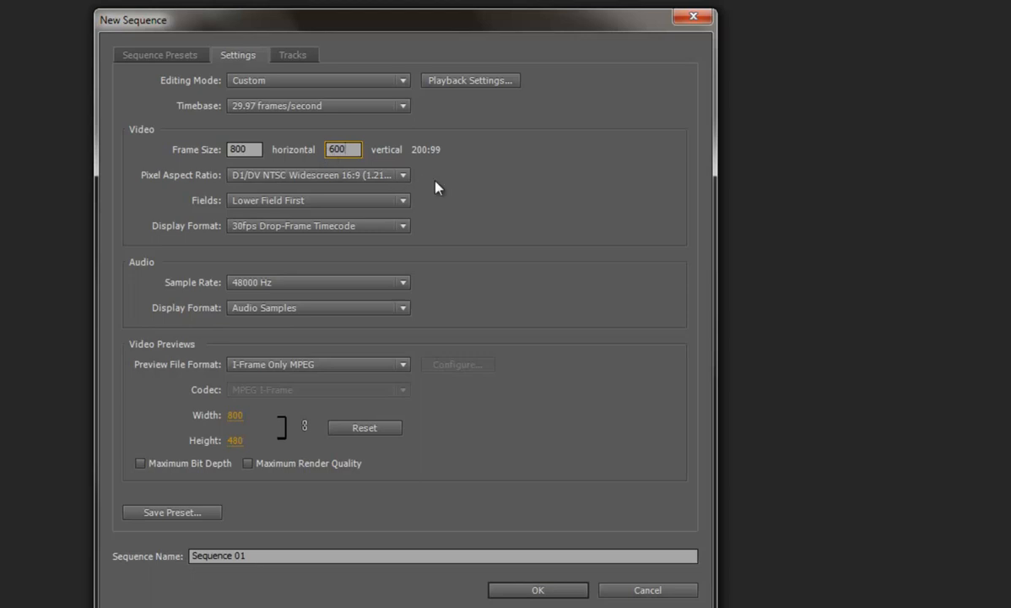
# - Set the pixel aspect ratio to Square Pixels (1.0) and the fields to No Fields (Progressive Scan)
pyautogui.click(402, 176)
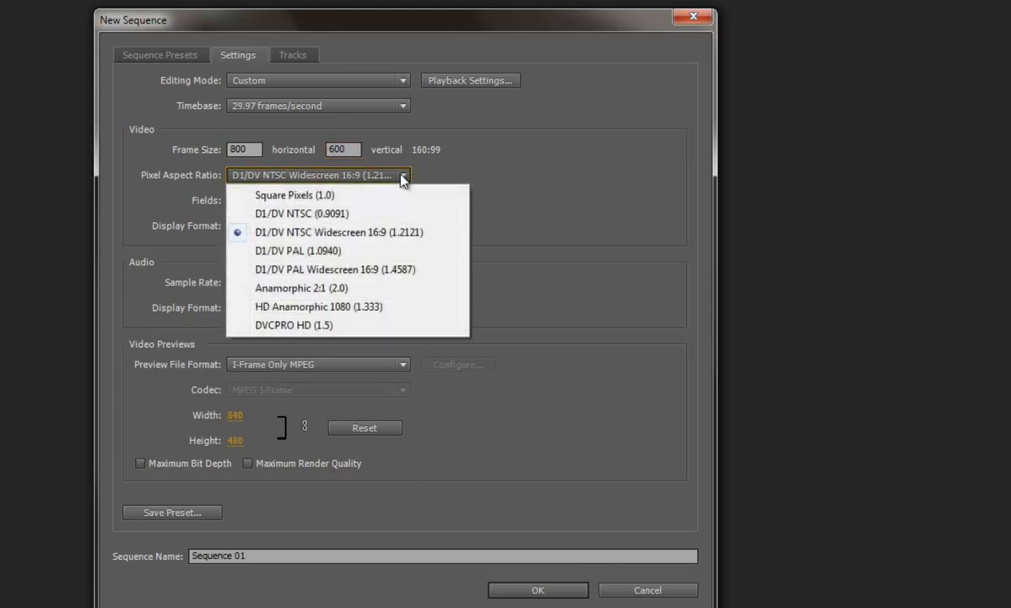
pyautogui.click(304, 196)
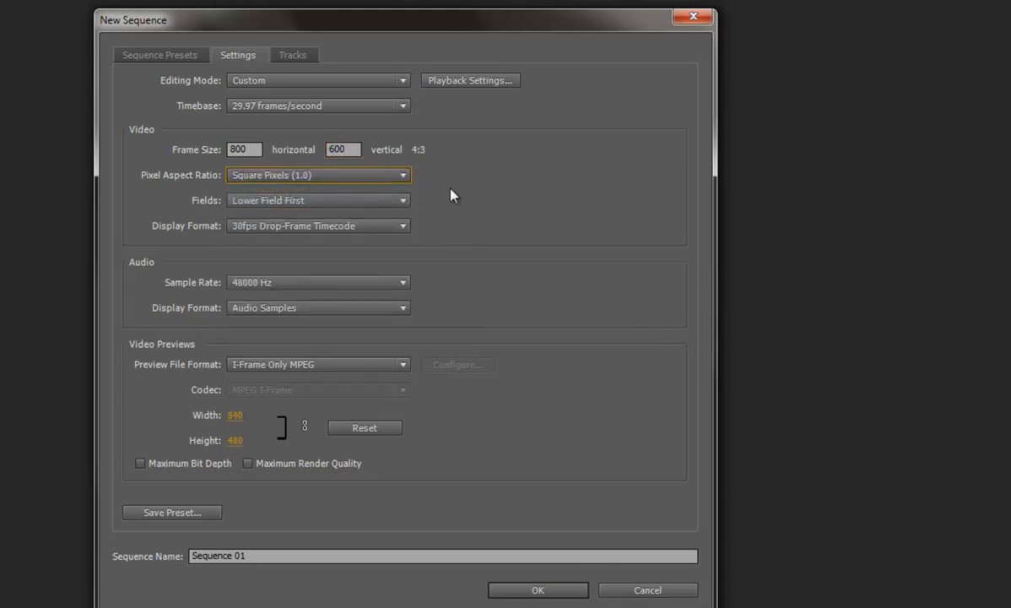
pyautogui.click(404, 201)
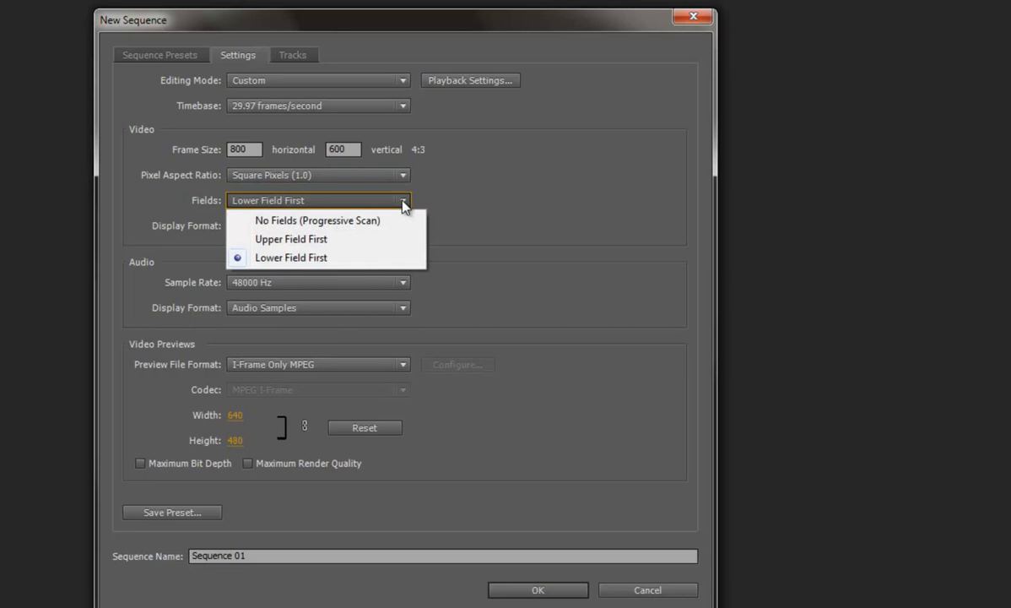
pyautogui.click(264, 219)
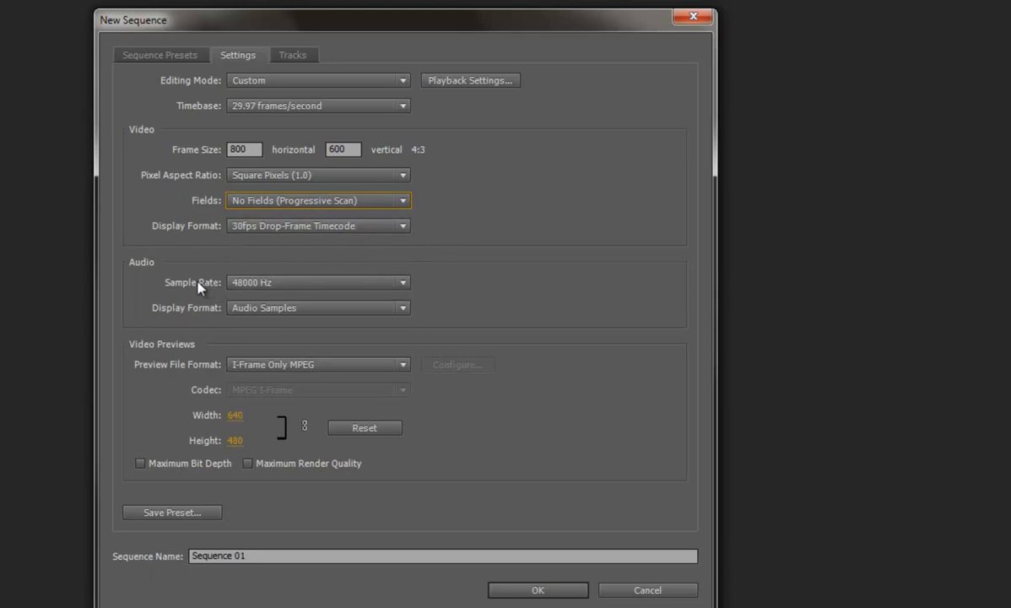
# - Set the video preview file format to Microsoft AVI with the Microsoft RLE codec
pyautogui.click(402, 365)
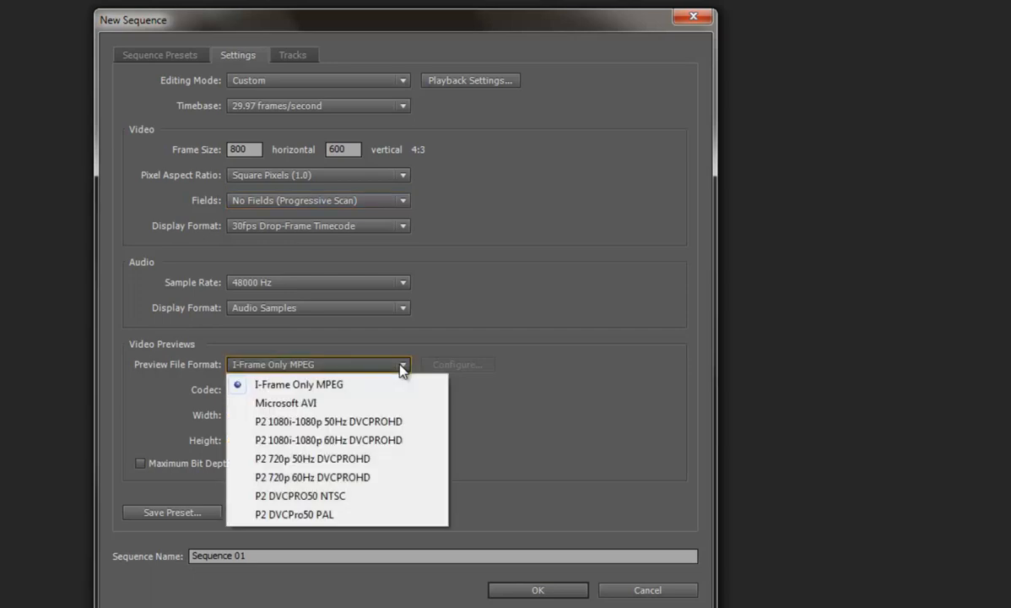
pyautogui.click(311, 405)
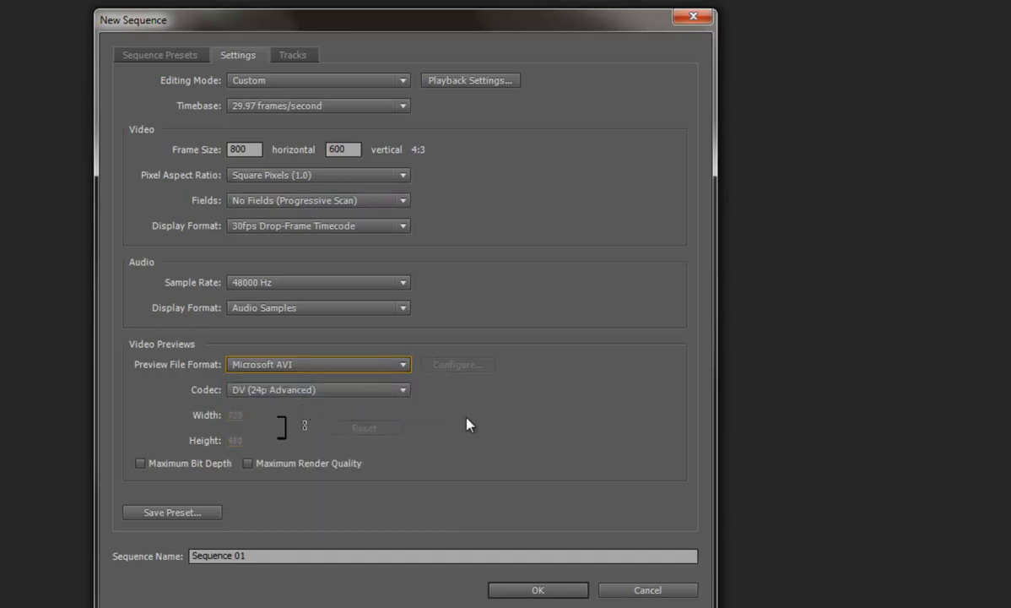
pyautogui.click(403, 391)
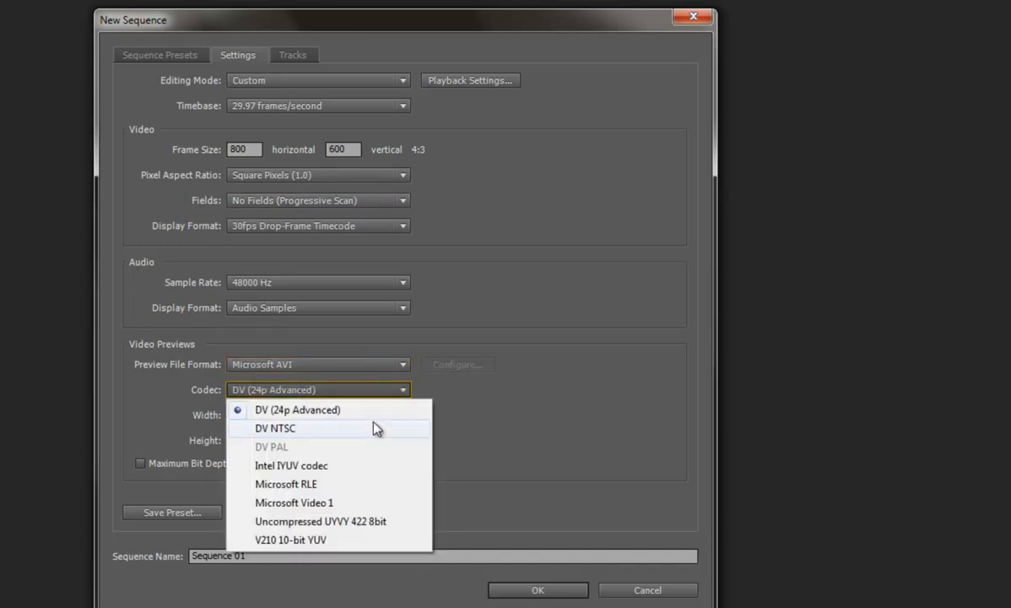
pyautogui.click(357, 484)
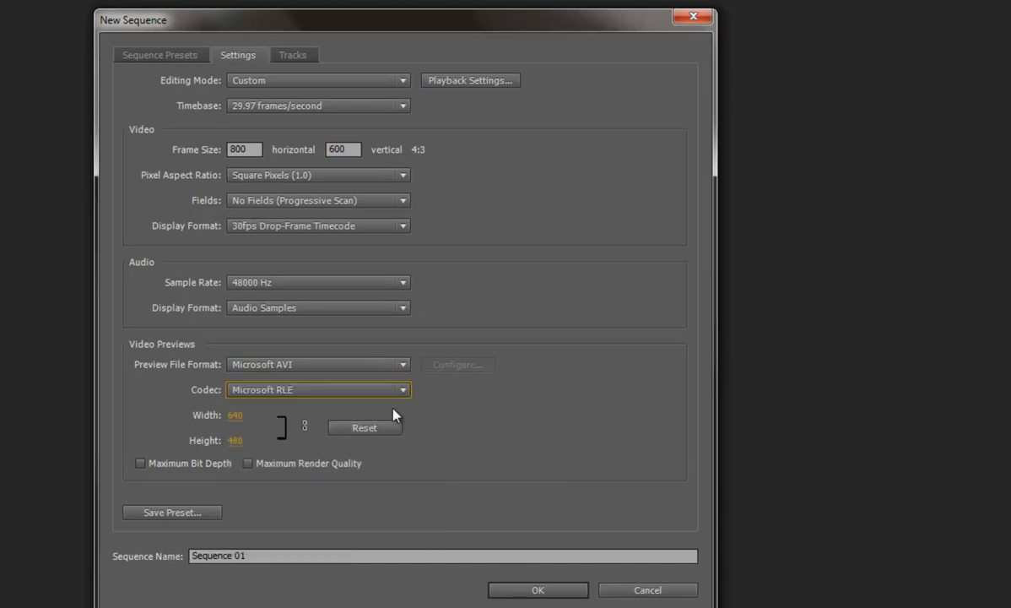
pyautogui.click(404, 390)
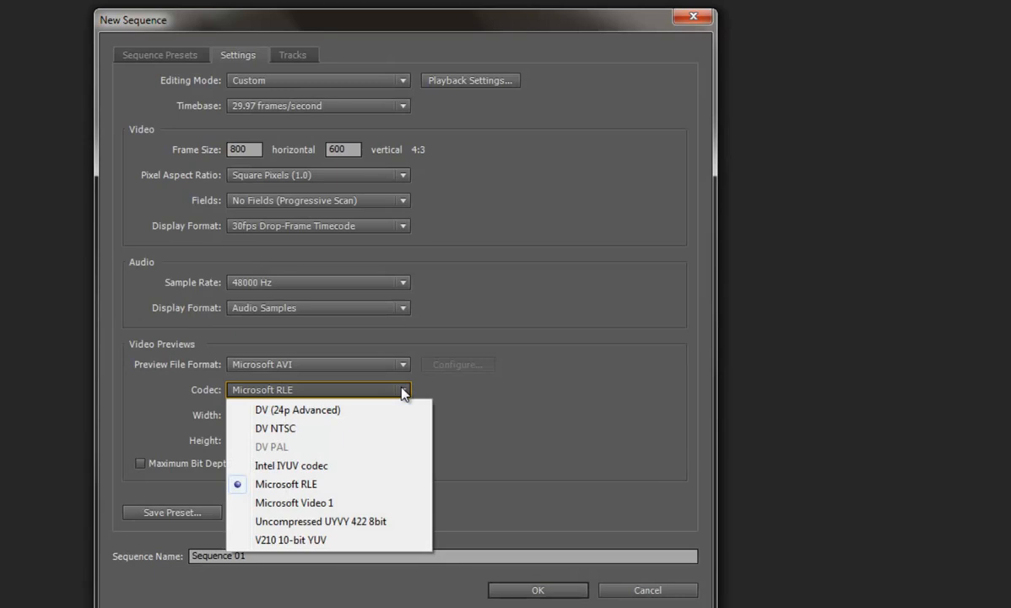
pyautogui.click(403, 391)
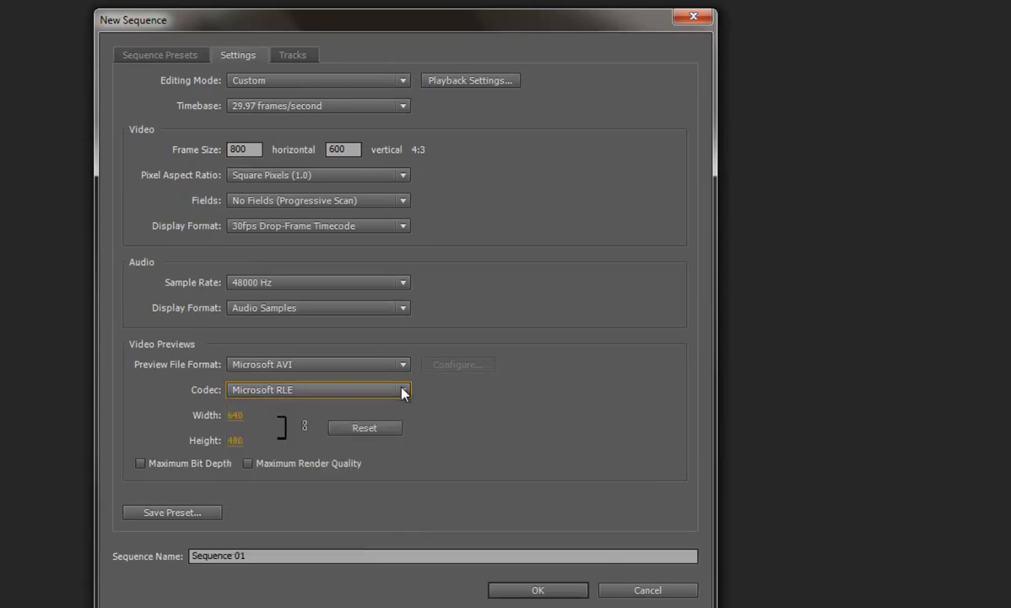
# - Set the video preview size to 800 wide by 600 high
pyautogui.click(236, 417)
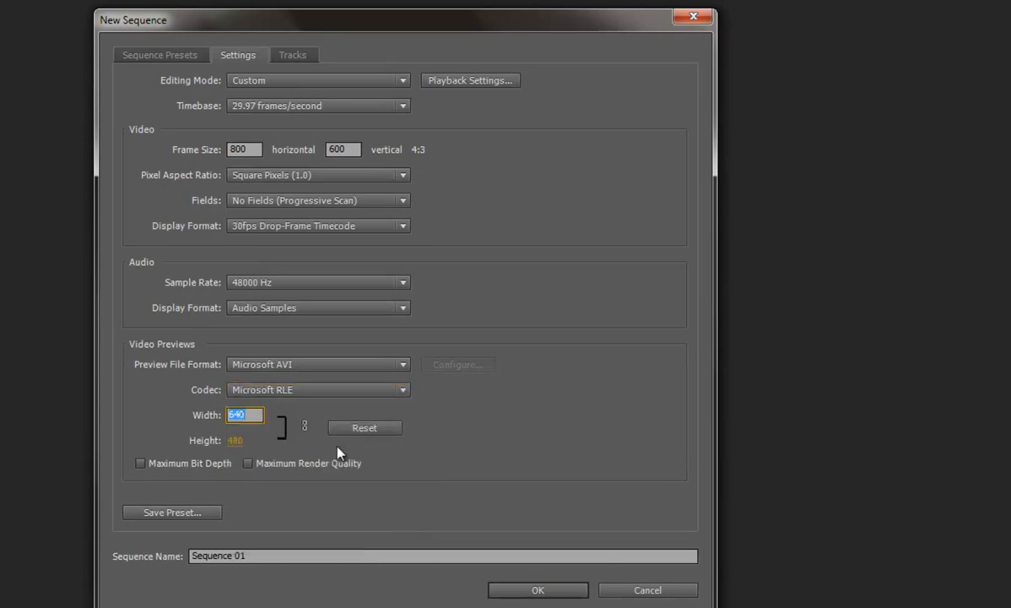
pyautogui.write('800')
pyautogui.click(234, 440)
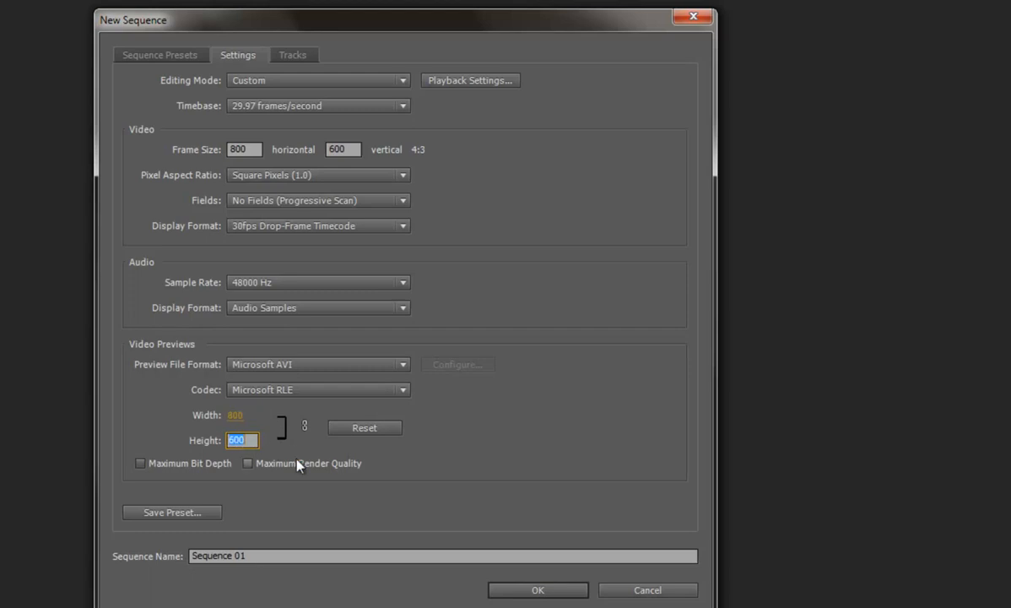
pyautogui.click(269, 443)
# - Name the new sequence "My Video Pictures"
pyautogui.moveTo(264, 553); pyautogui.dragTo(173, 561)
pyautogui.write('My ')
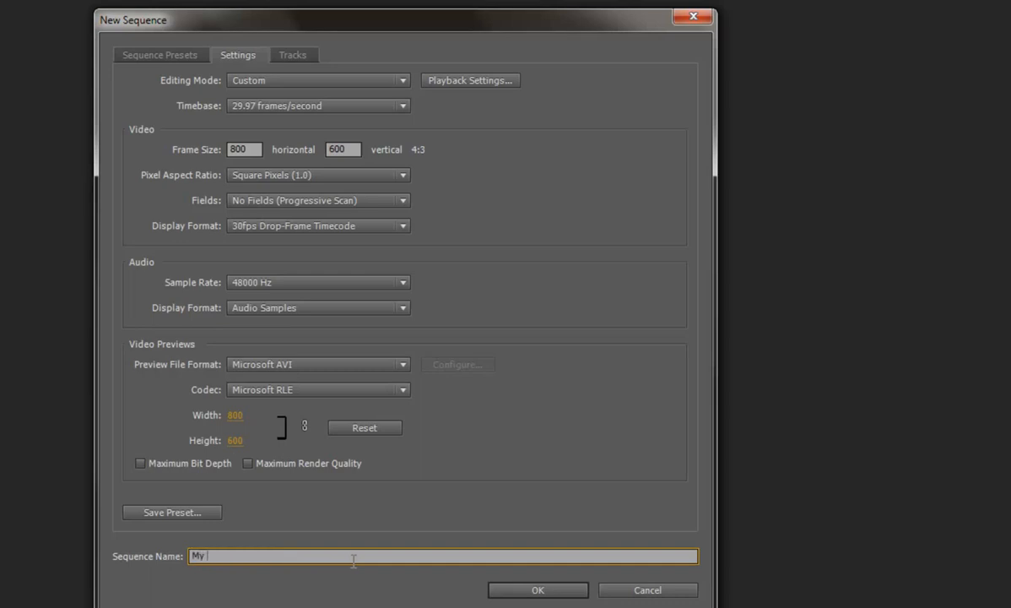
pyautogui.write('Video Pictures')
# - Save the sequence settings as a custom preset named "Picture to Video 800x600" with no description
pyautogui.click(173, 512)
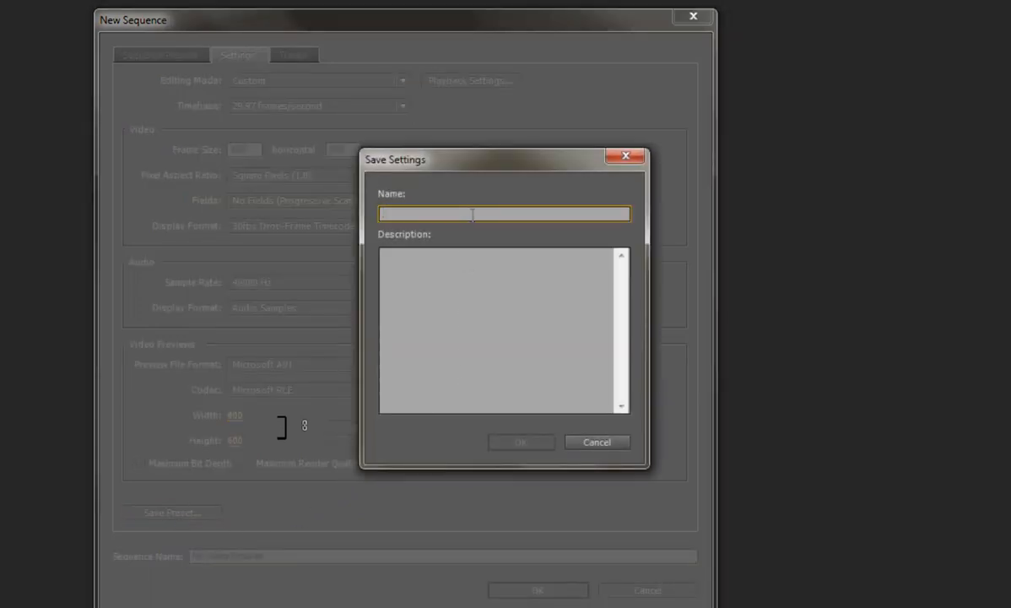
pyautogui.write('Picture t')
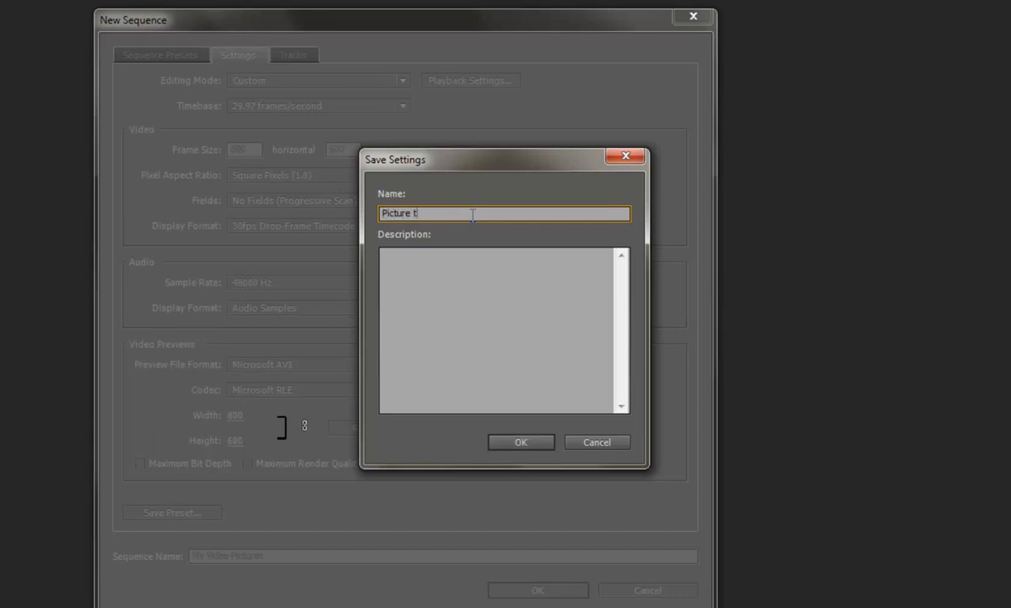
pyautogui.write('o Video 800x600')
pyautogui.click(469, 291)
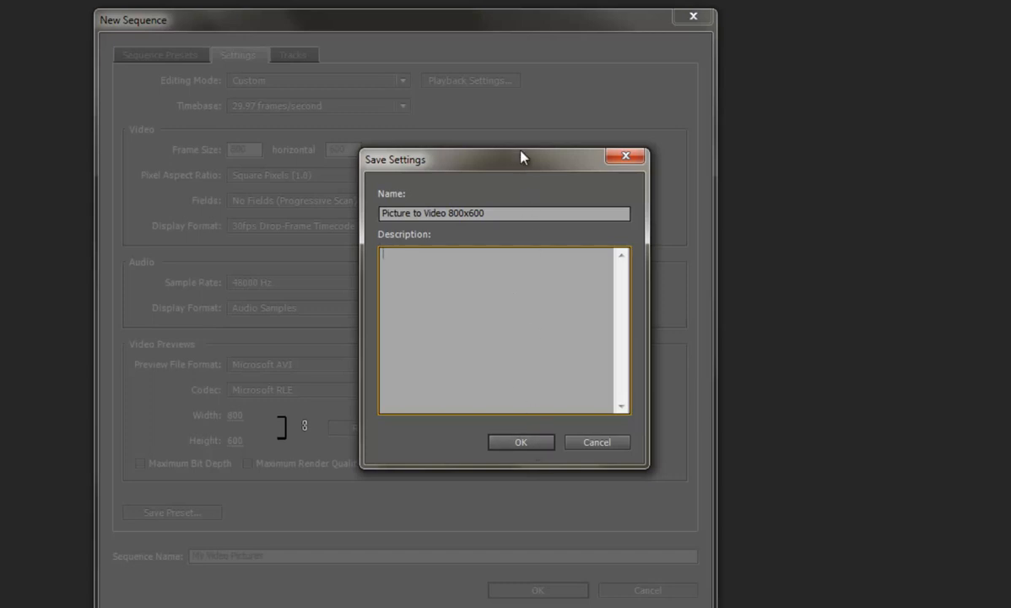
pyautogui.click(529, 448)
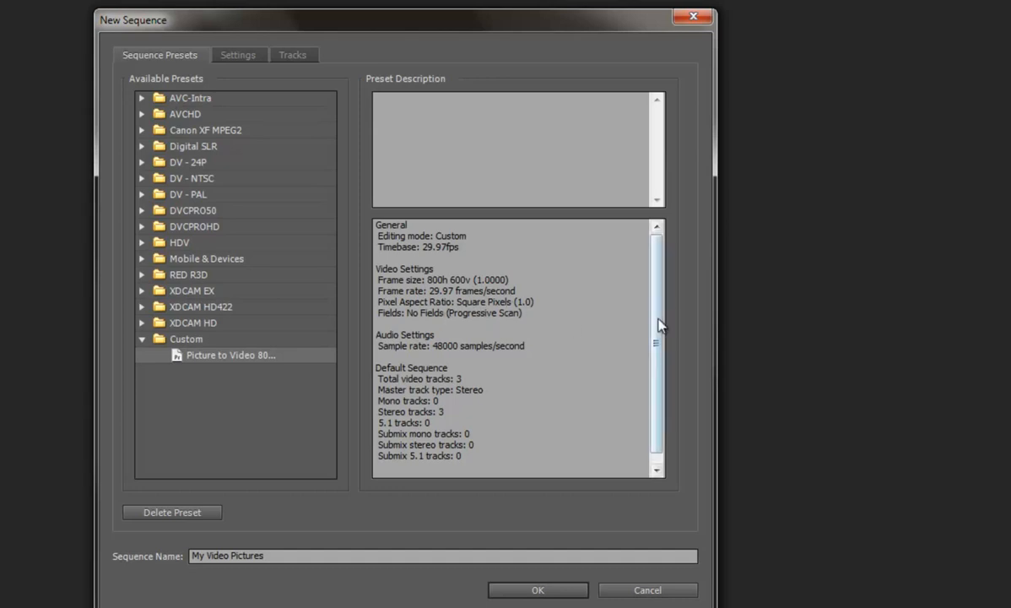
# - Review the saved preset's settings summary and create the My Video Pictures sequence from it
pyautogui.moveTo(659, 323); pyautogui.dragTo(658, 359)
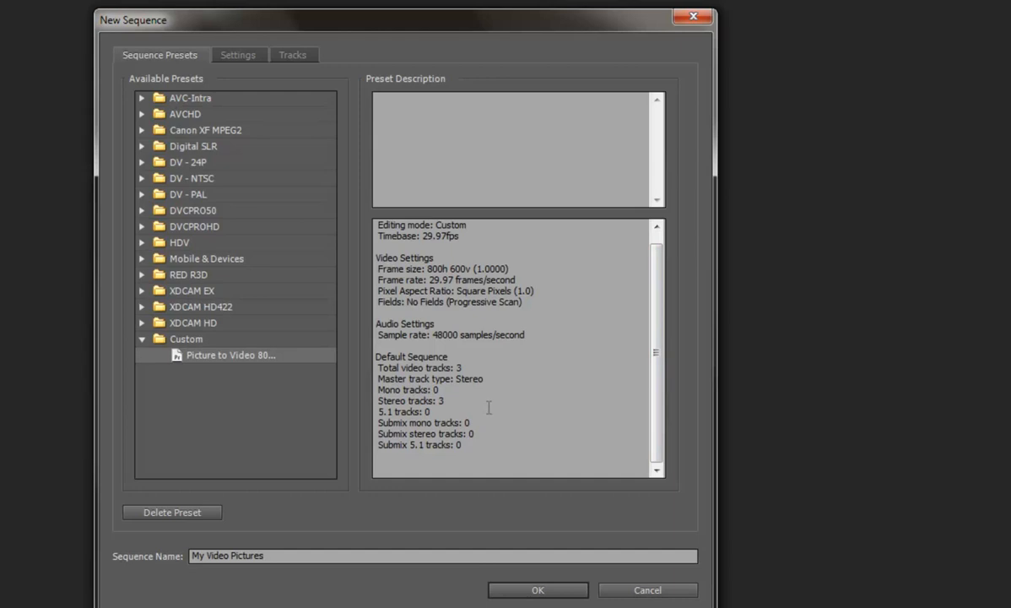
pyautogui.click(527, 590)
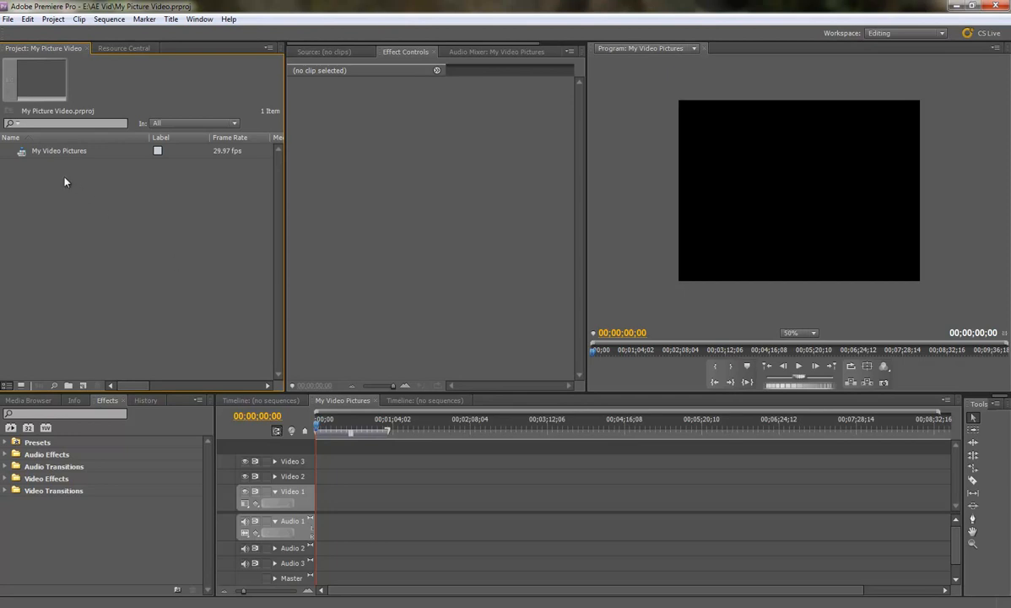
# - Look over the My Video Pictures sequence, its timeline and program preview, and bring up the Source monitor
pyautogui.click(22, 150)
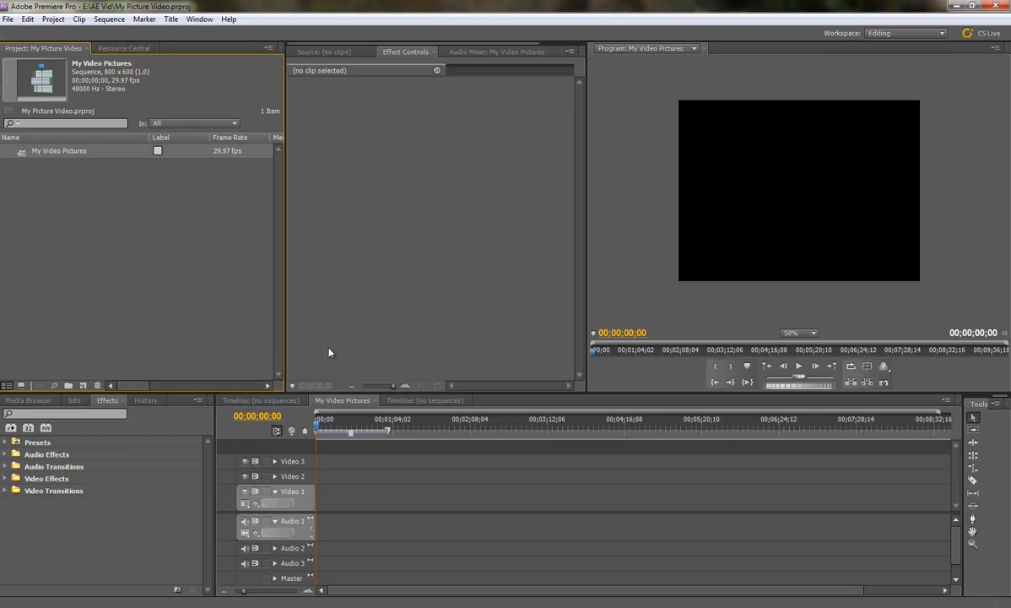
pyautogui.click(347, 403)
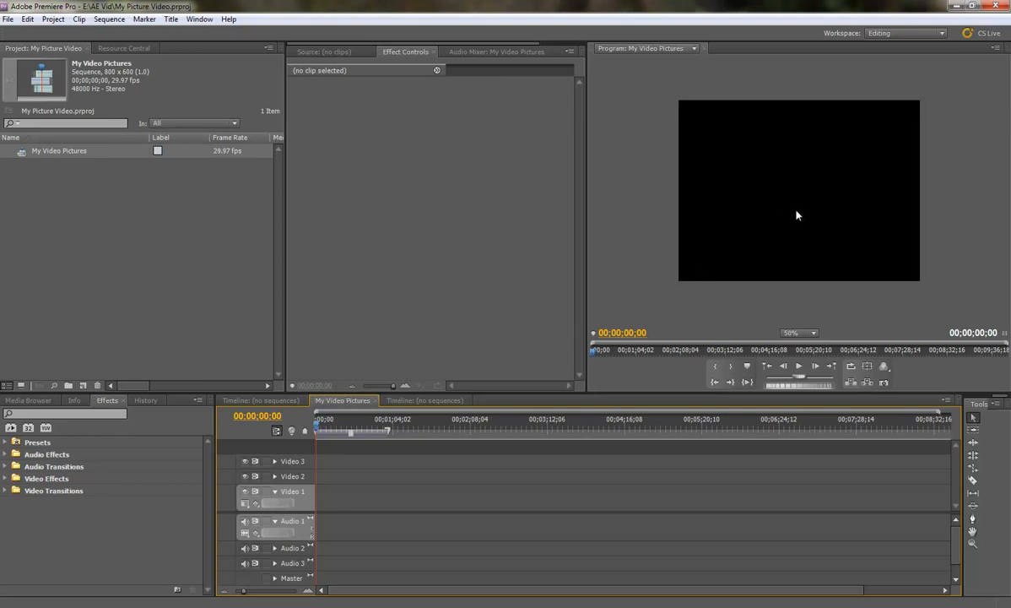
pyautogui.click(743, 193)
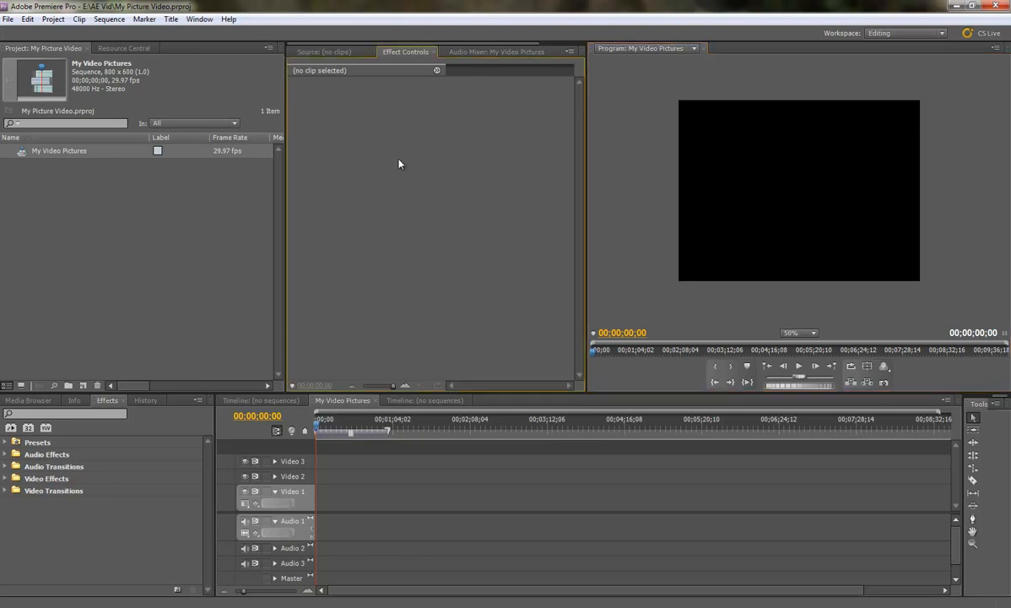
pyautogui.click(337, 53)
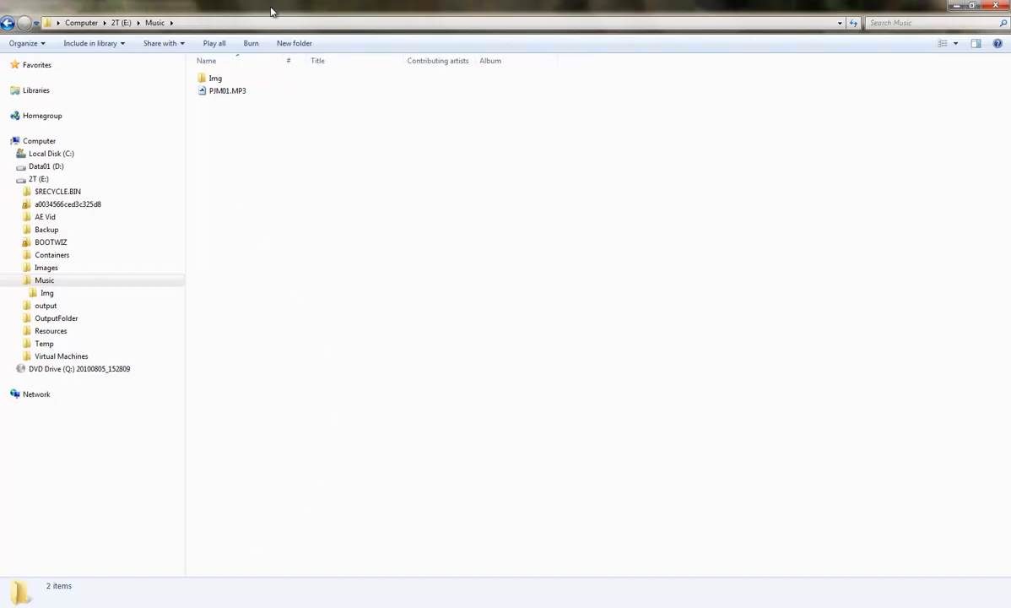
# - Shift the file browser window clear of the project list and create a bin named "Audio" in the project
pyautogui.moveTo(271, 10); pyautogui.dragTo(648, 123)
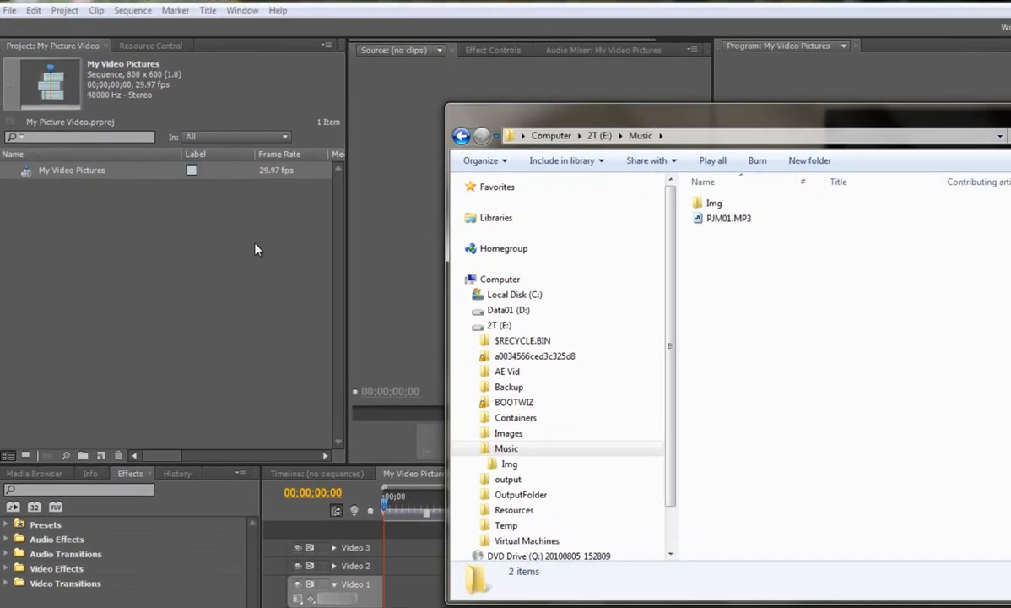
pyautogui.click(156, 215)
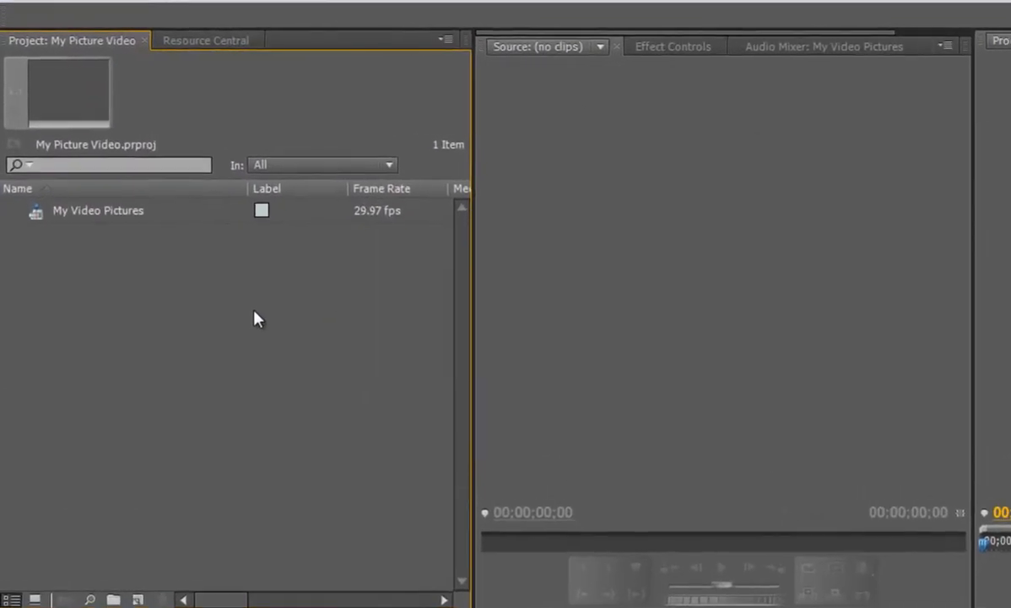
pyautogui.click(113, 603)
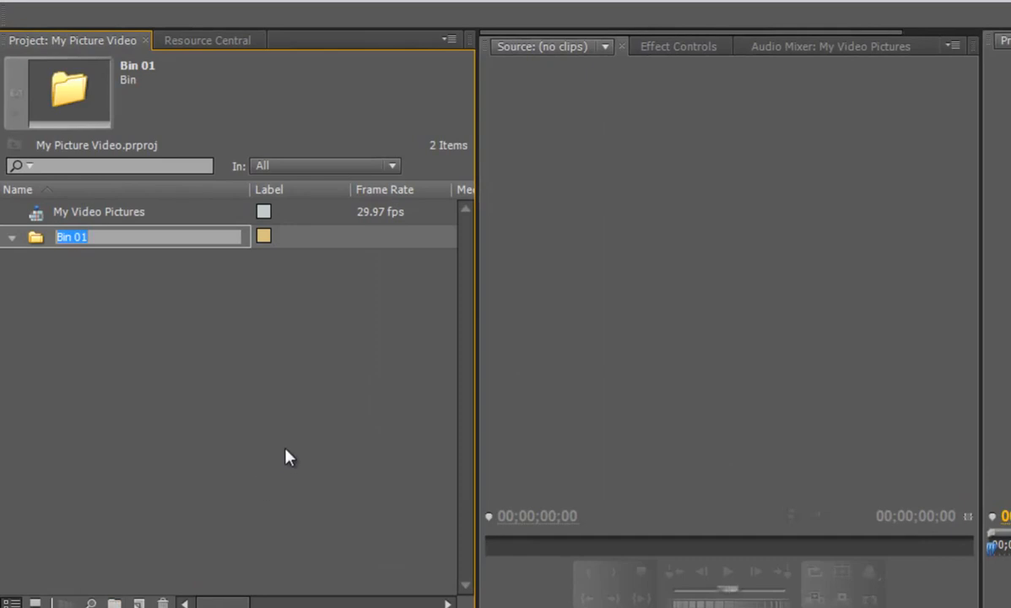
pyautogui.write('Audio')
pyautogui.press('Return')
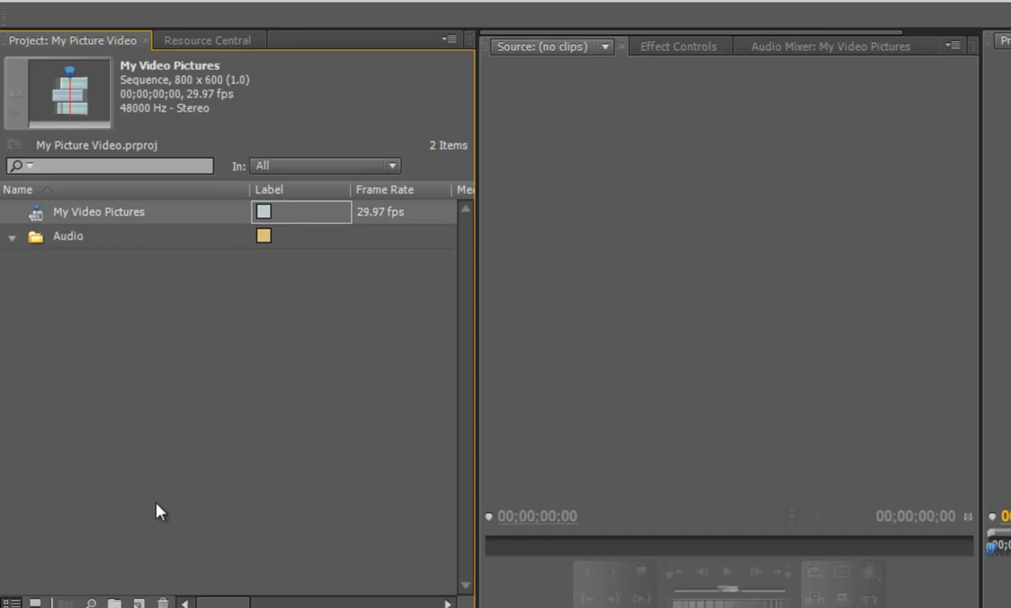
# - Create a second project bin named "Images" alongside the Audio bin
pyautogui.click(114, 603)
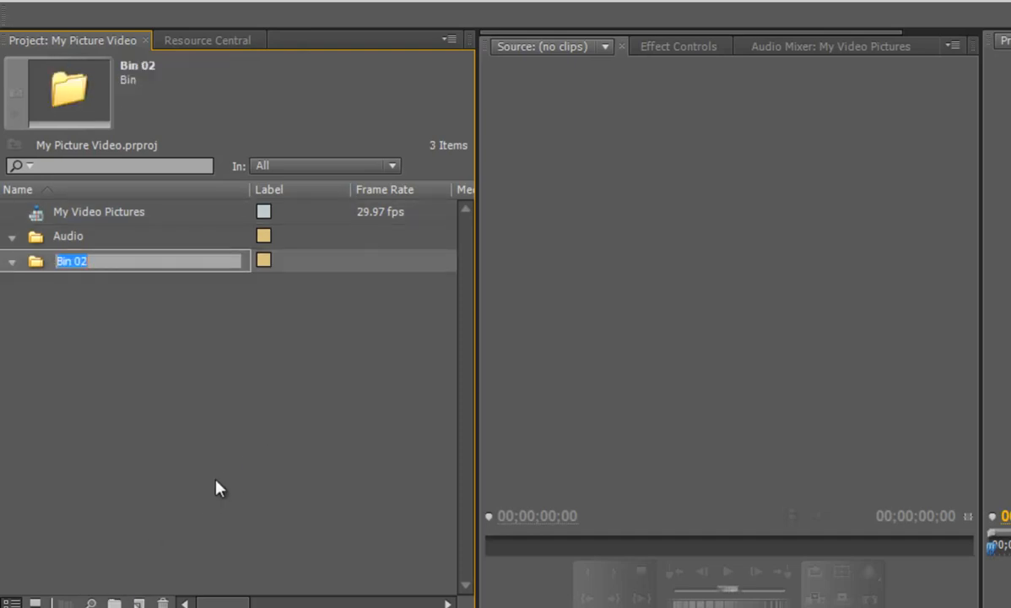
pyautogui.write('Images')
pyautogui.press('Return')
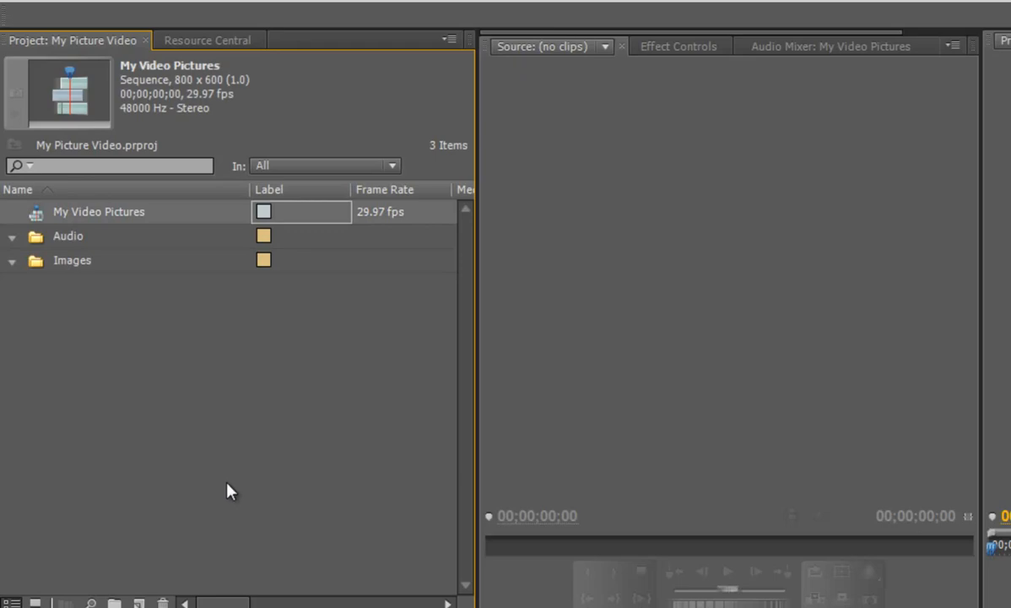
# - From the Music folder in Windows Explorer, import PJM01.MP3 into the Audio bin and all pictures in its Img subfolder into the Images bin
pyautogui.hotkey('alt', 'Tab')
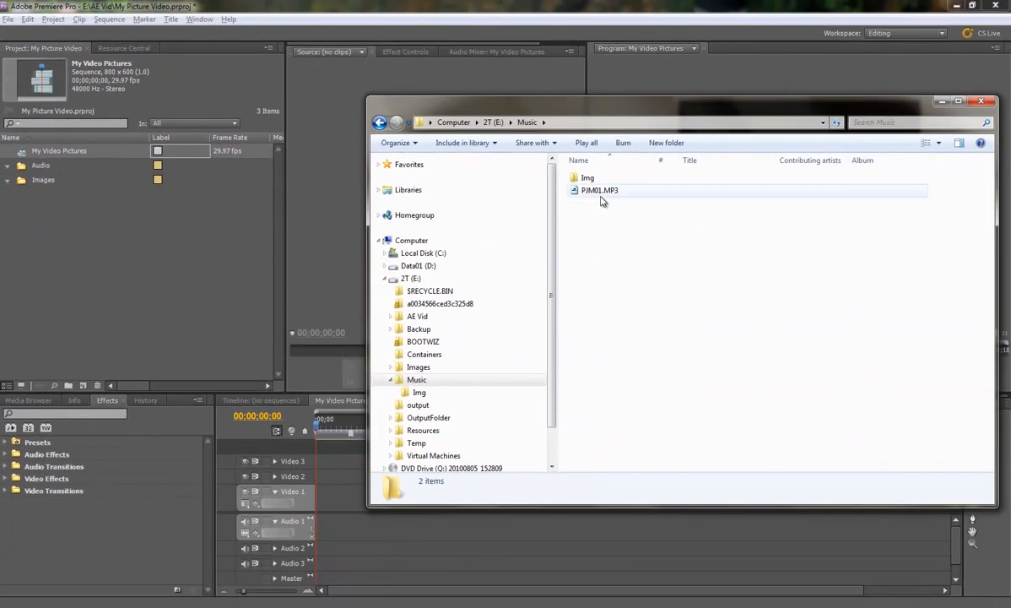
pyautogui.moveTo(601, 192); pyautogui.dragTo(40, 166)
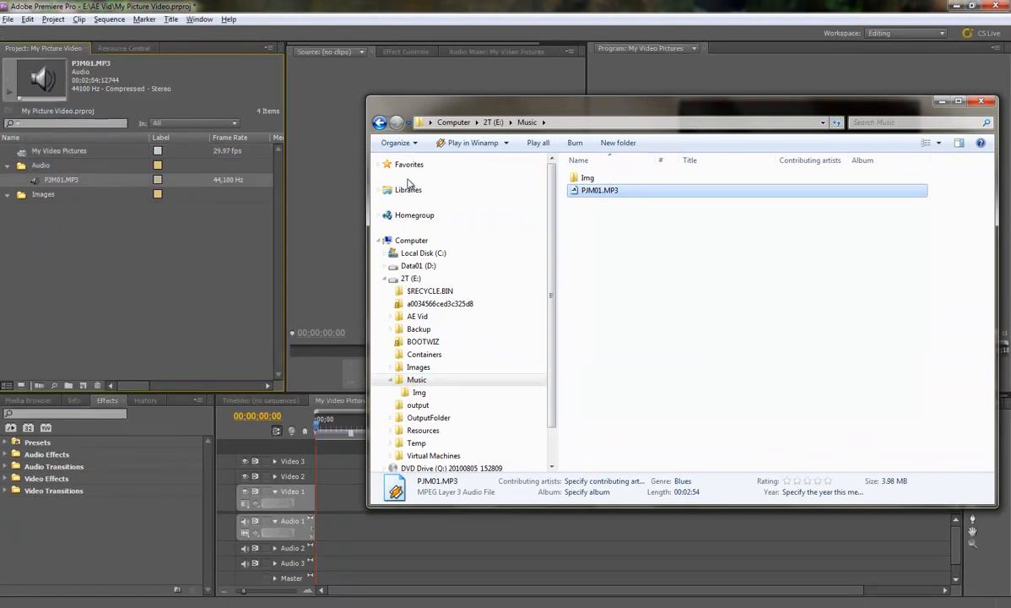
pyautogui.doubleClick(578, 179)
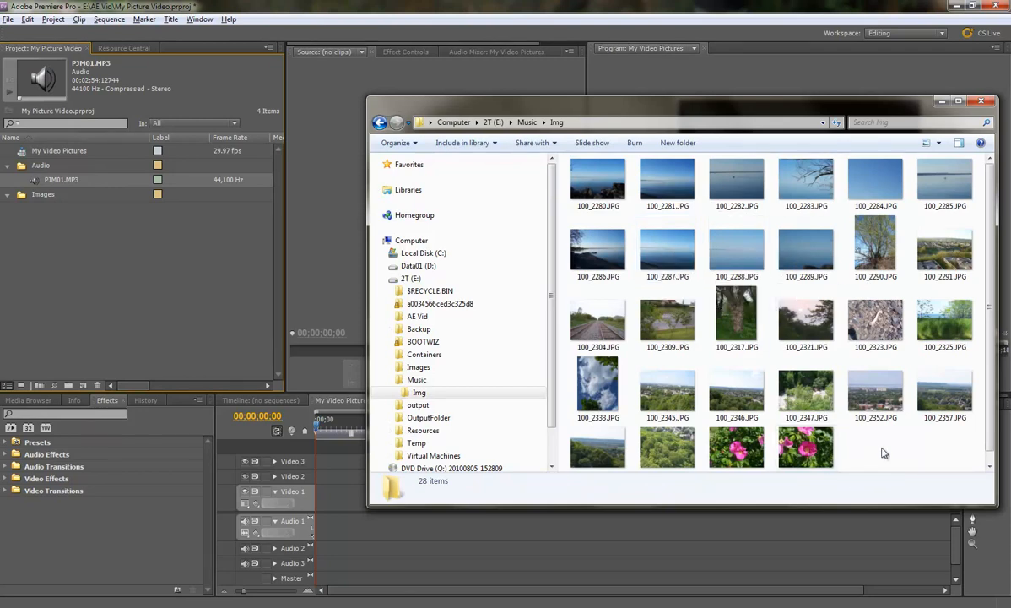
pyautogui.hotkey('ctrl', 'a')
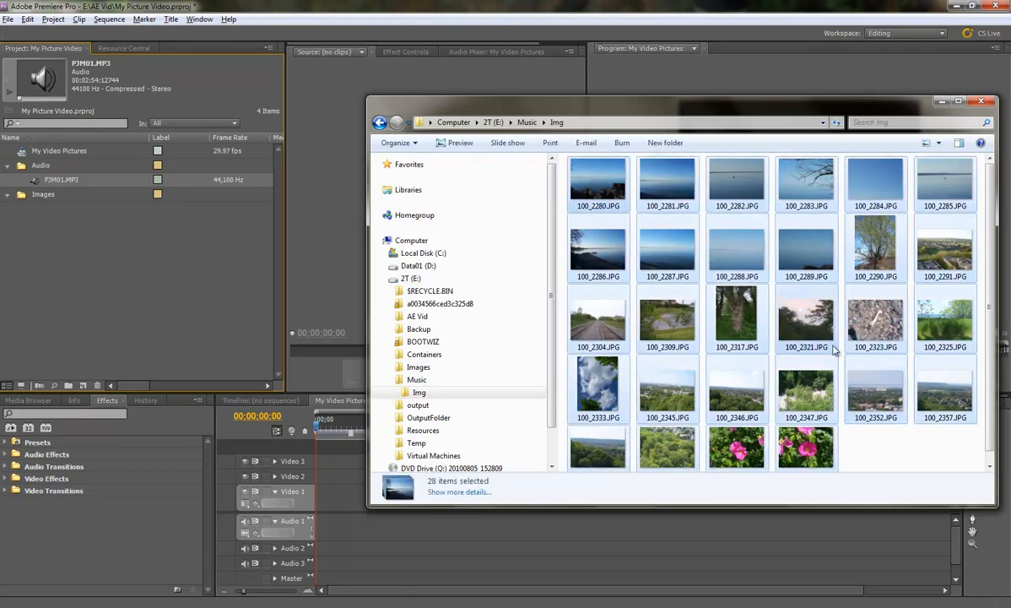
pyautogui.moveTo(813, 319); pyautogui.dragTo(45, 196)
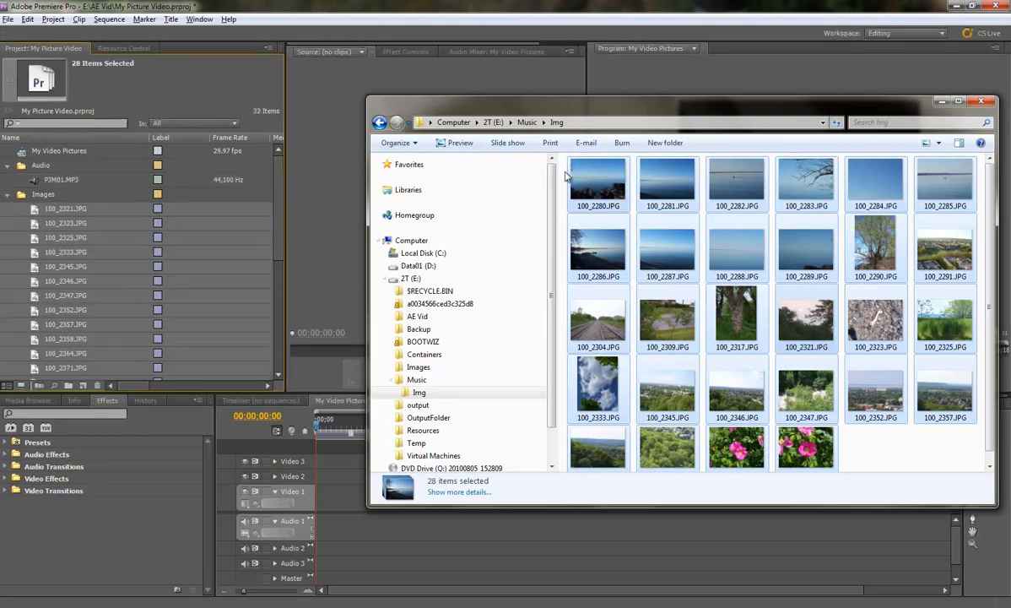
pyautogui.click(943, 101)
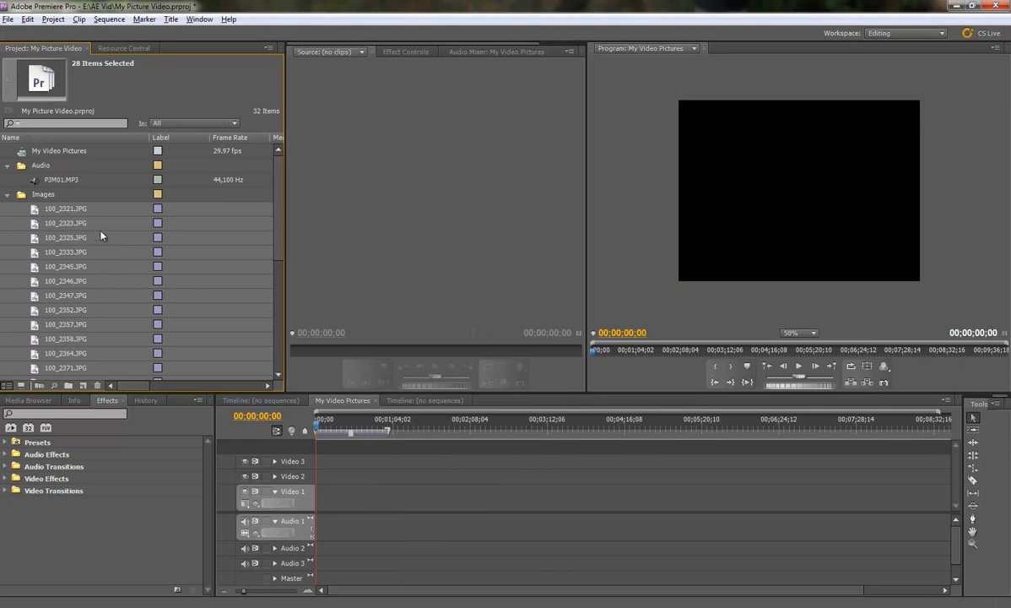
# - Test the untrimmed PJM01.MP3 clip at the start of track Audio 1 and remove it from the timeline
pyautogui.moveTo(54, 178); pyautogui.dragTo(312, 527)
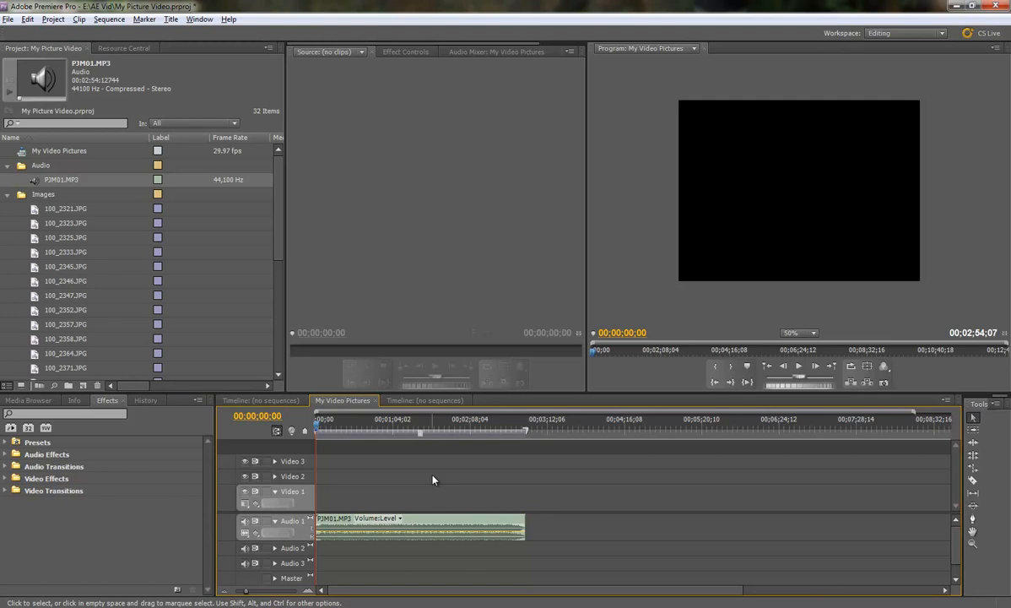
pyautogui.click(800, 367)
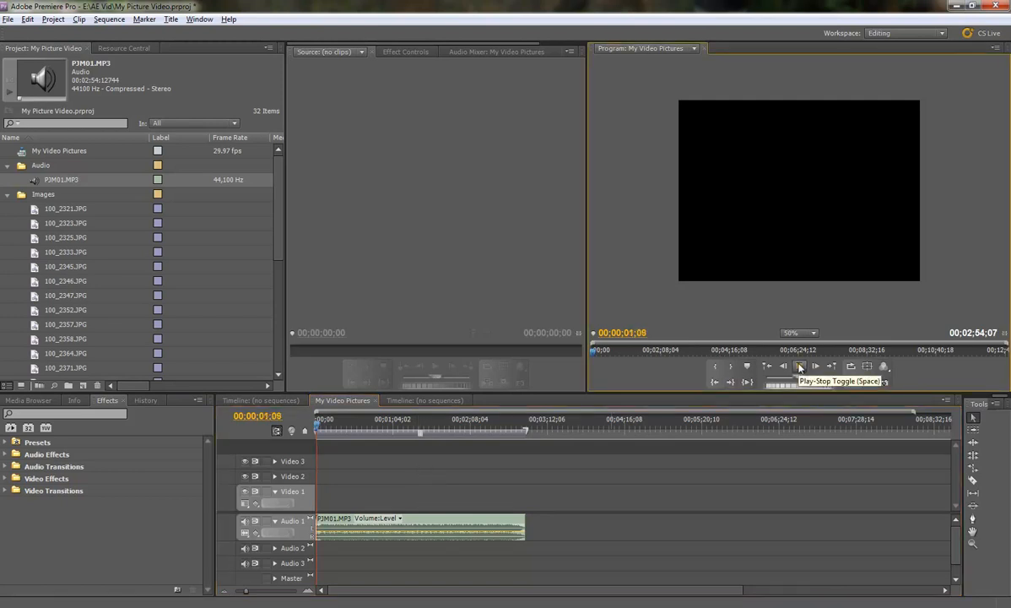
pyautogui.click(439, 530)
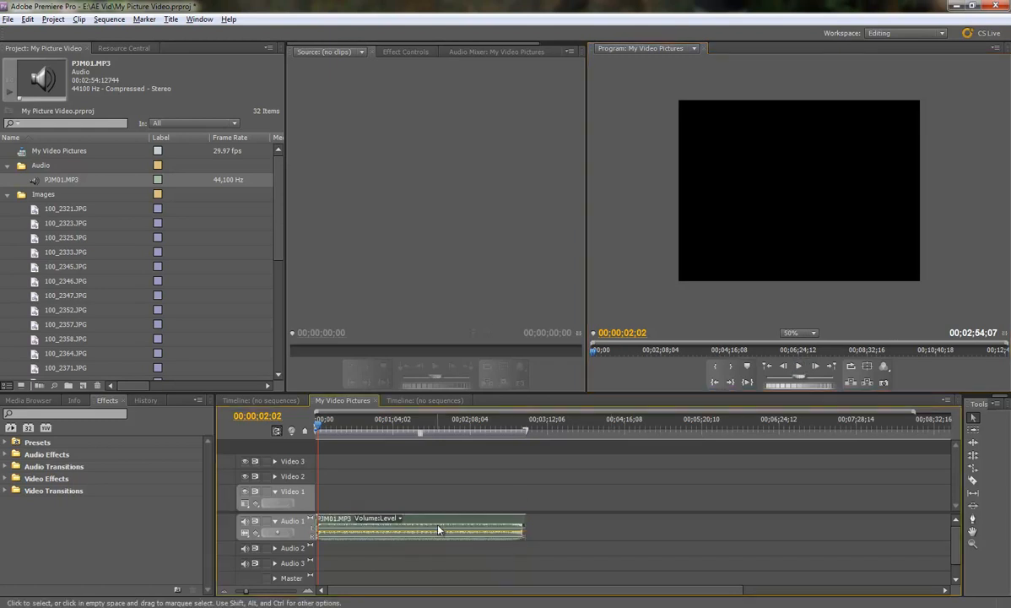
pyautogui.press('Delete')
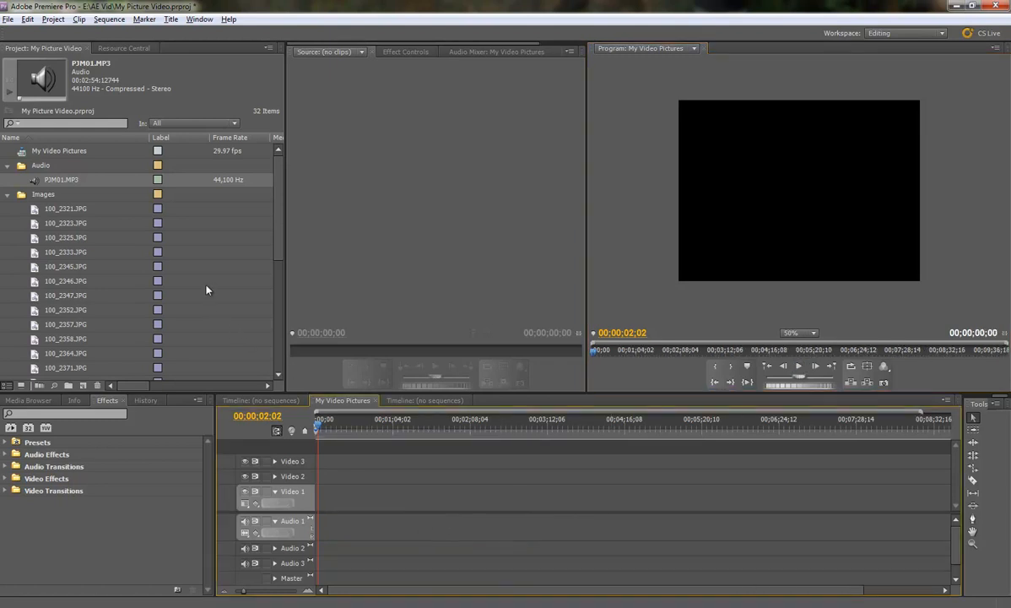
# - Trim PJM01.MP3 in the Source monitor with an In point at 00;00;20;08 and an Out point at 00;02;28;16
pyautogui.doubleClick(34, 182)
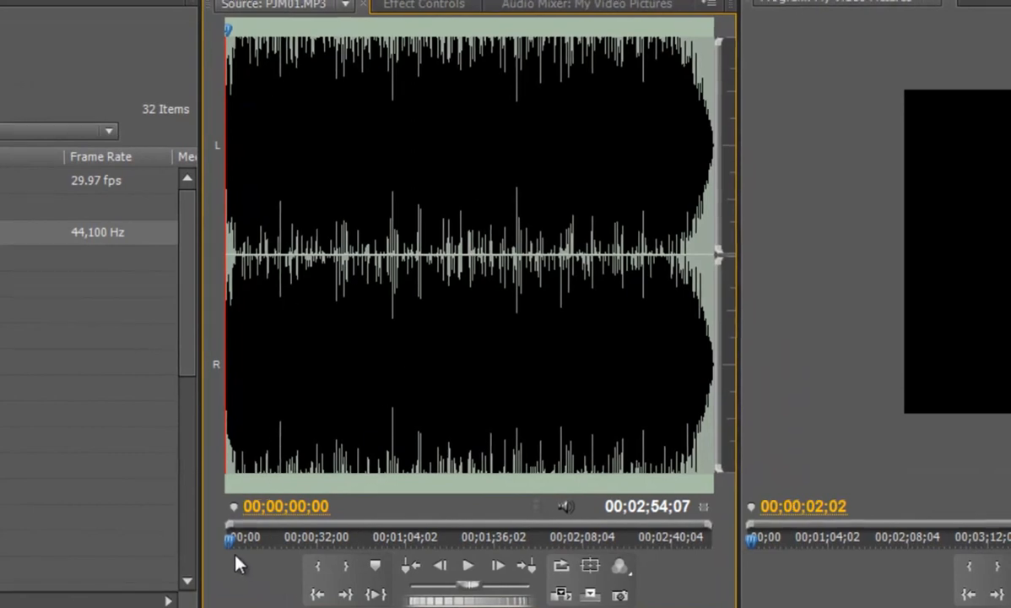
pyautogui.moveTo(229, 540); pyautogui.dragTo(285, 538)
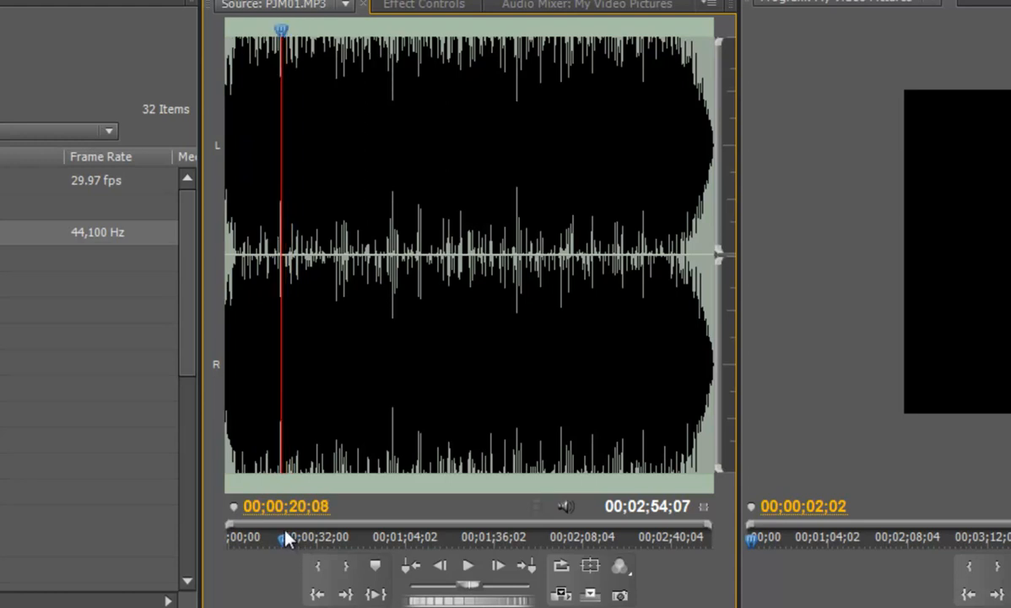
pyautogui.click(319, 567)
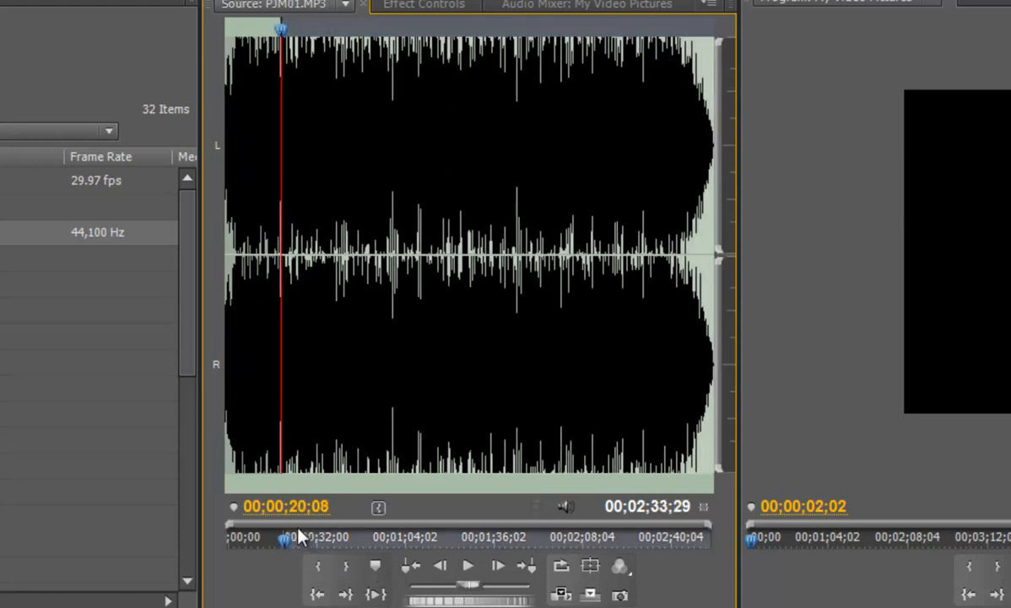
pyautogui.moveTo(285, 544); pyautogui.dragTo(643, 540)
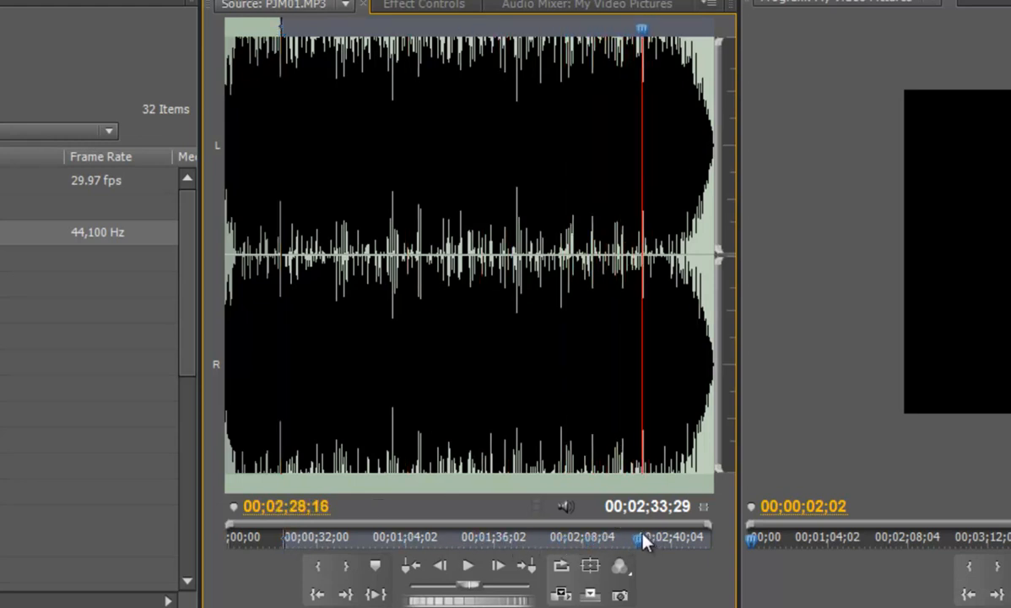
pyautogui.click(345, 565)
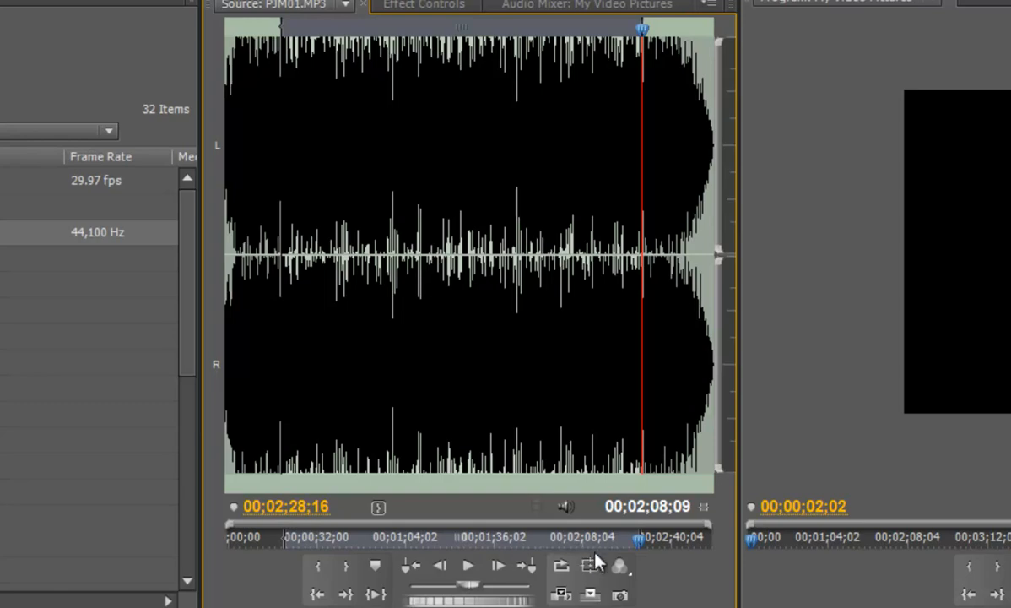
# - Test the trimmed PJM01.MP3 section on track Audio 1 by playing from the sequence start, and delete the clip
pyautogui.moveTo(564, 507); pyautogui.dragTo(322, 524)
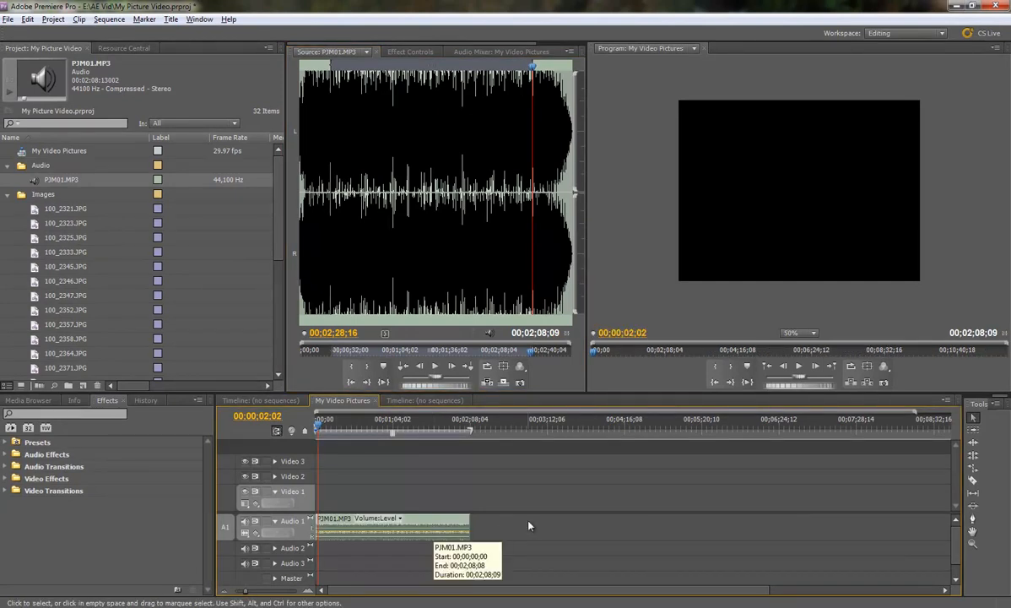
pyautogui.moveTo(317, 424); pyautogui.dragTo(305, 426)
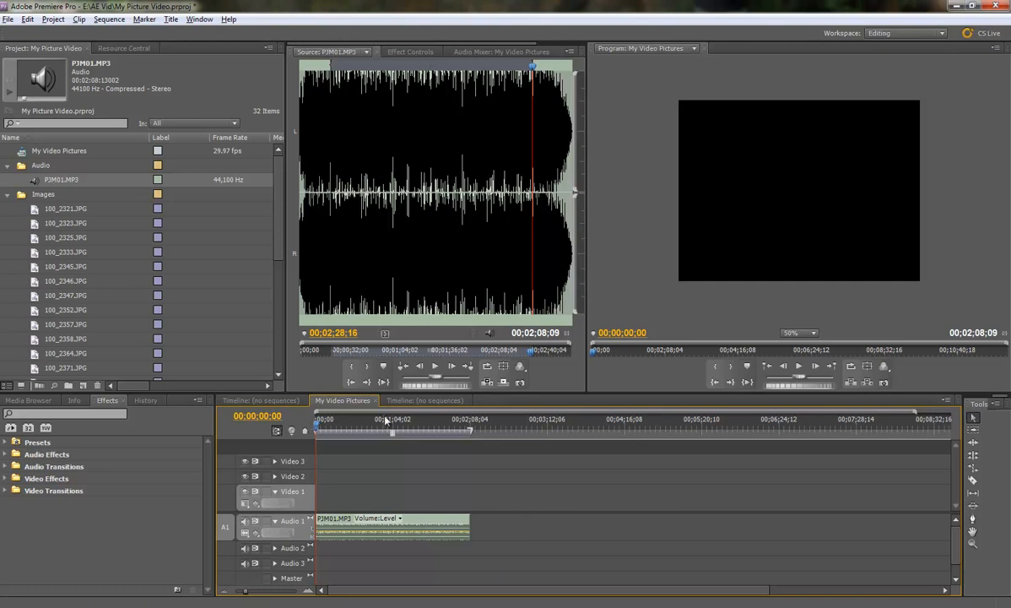
pyautogui.press('space')
pyautogui.press('space')
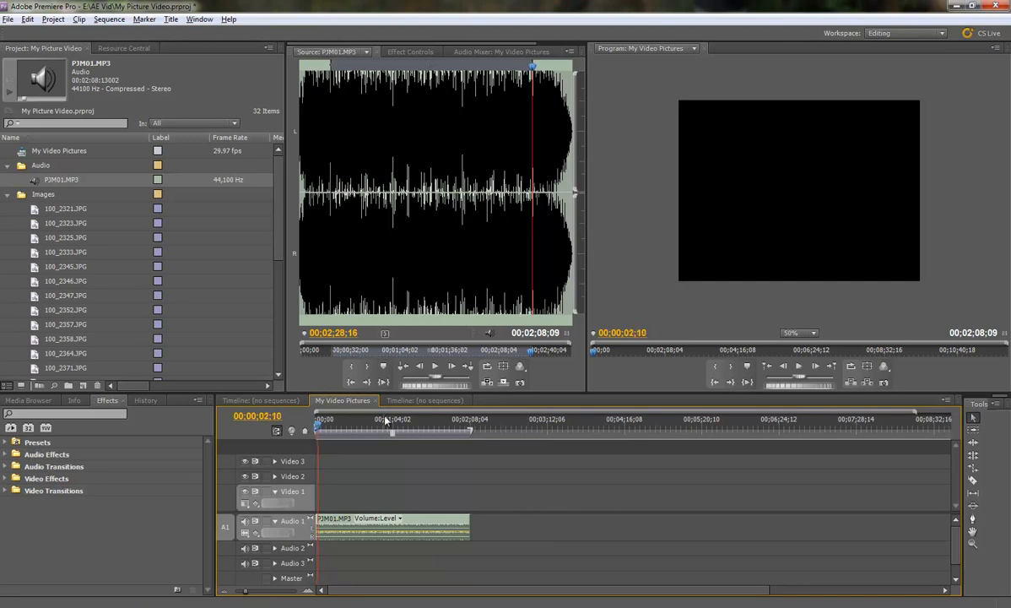
pyautogui.click(417, 523)
pyautogui.press('Delete')
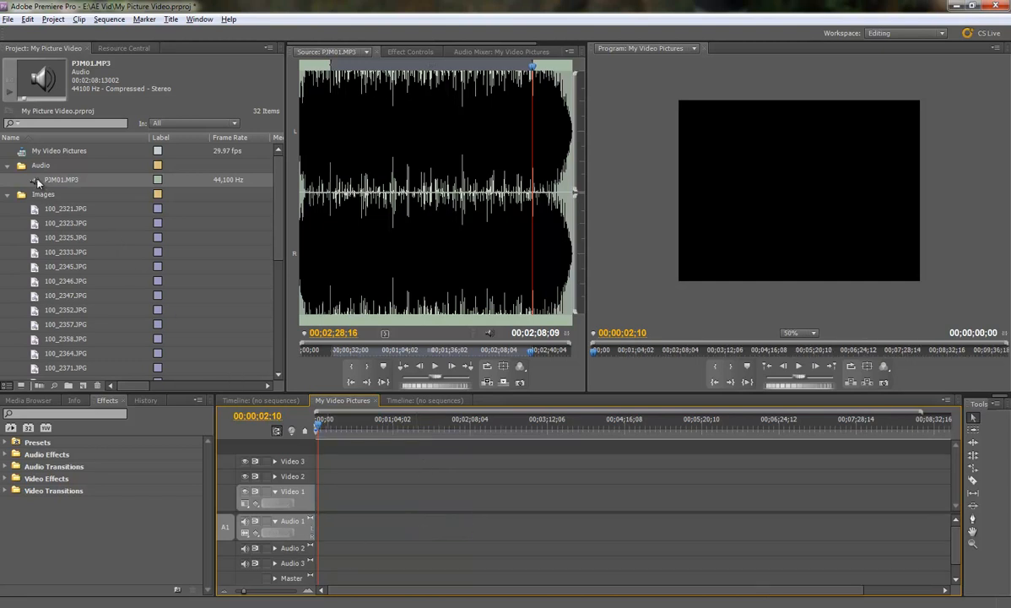
# - Place the trimmed PJM01.MP3 at the start of track Audio 1, play its opening, and return the playhead to 00;00;00;00
pyautogui.moveTo(35, 182); pyautogui.dragTo(320, 535)
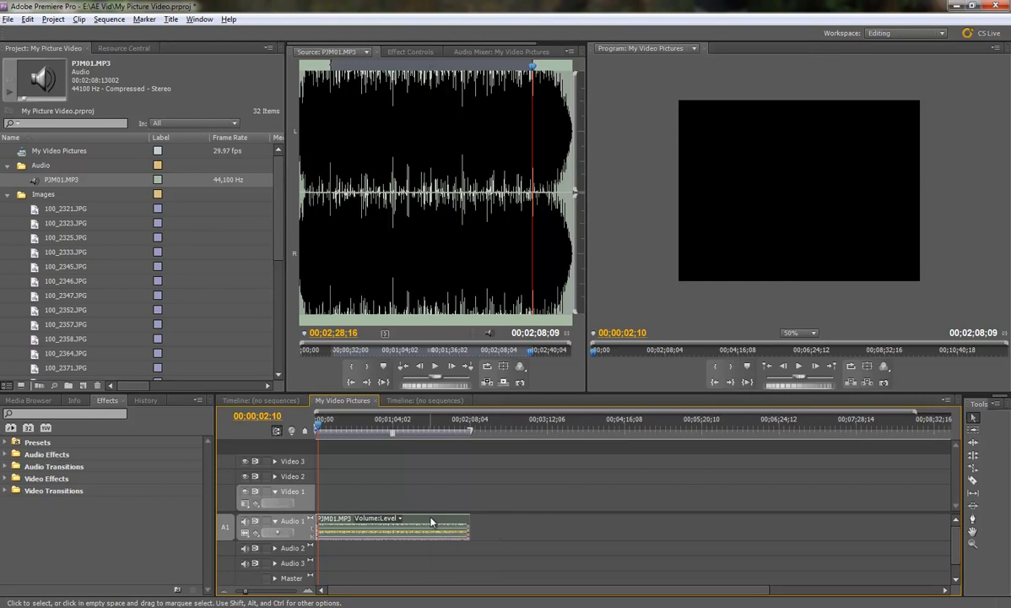
pyautogui.doubleClick(431, 521)
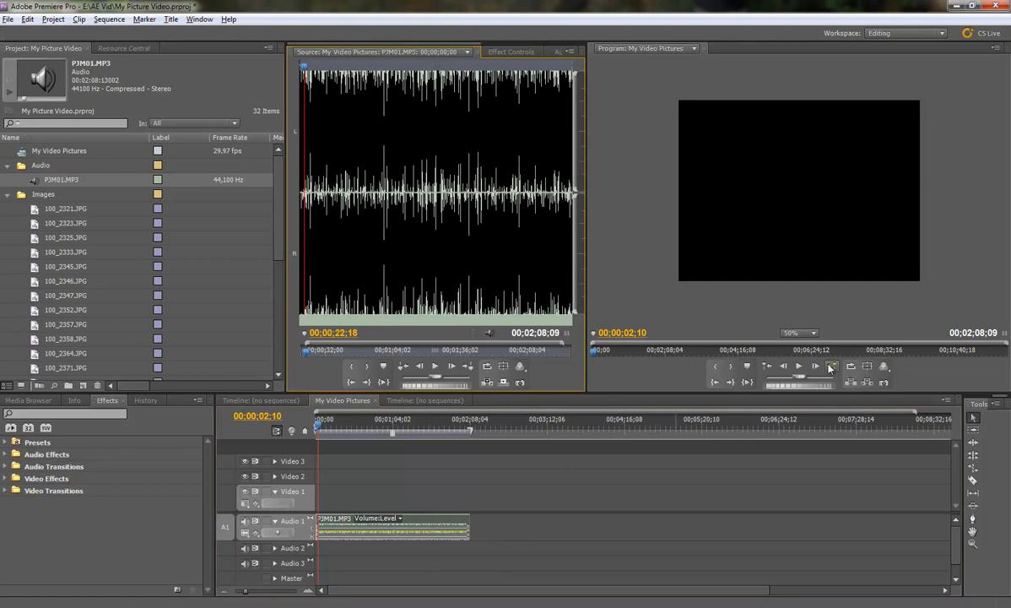
pyautogui.click(799, 366)
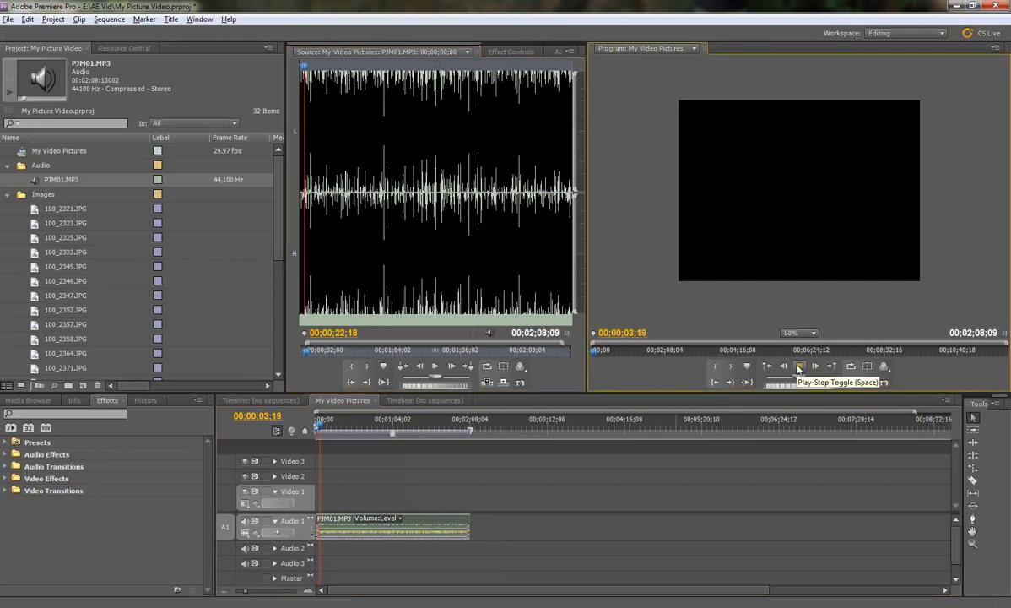
pyautogui.click(799, 366)
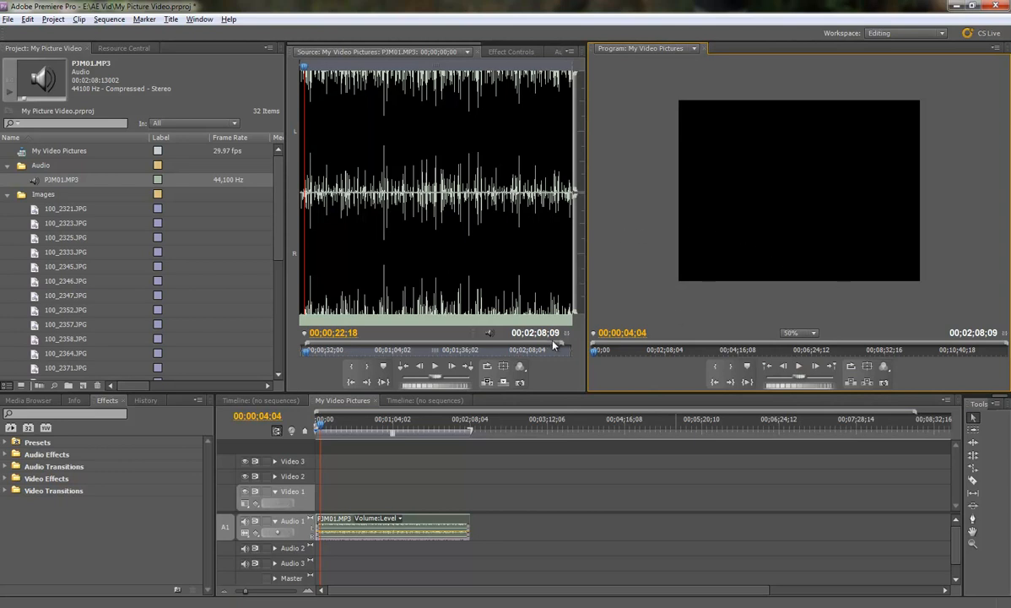
pyautogui.moveTo(321, 424); pyautogui.dragTo(311, 423)
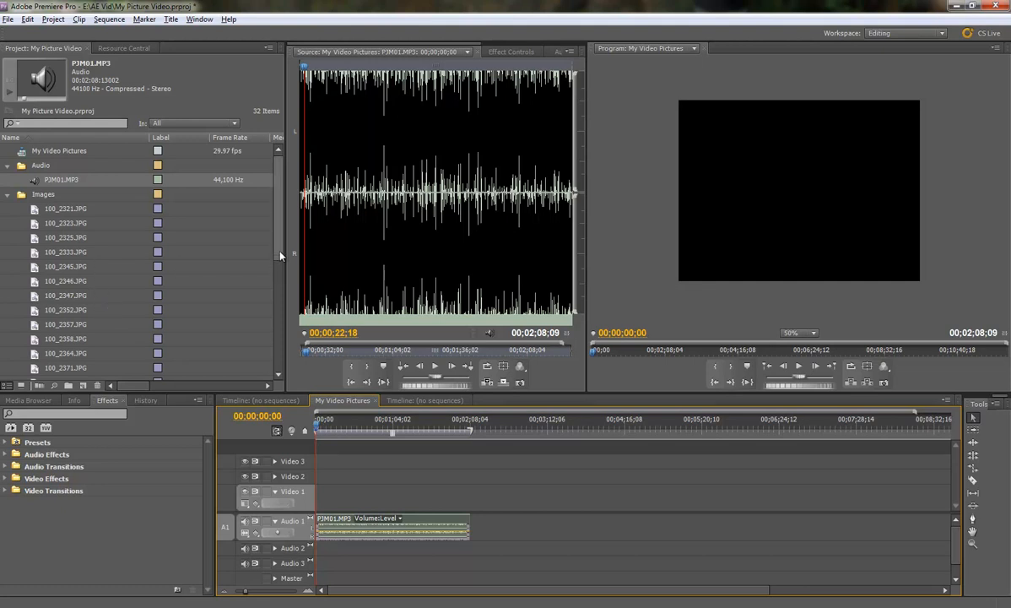
# - Preview the pictures in the Images bin one by one to find the picture the video should start with
pyautogui.click(68, 211)
pyautogui.scroll(-2, 152, 252)
pyautogui.scroll(1, 152, 253)
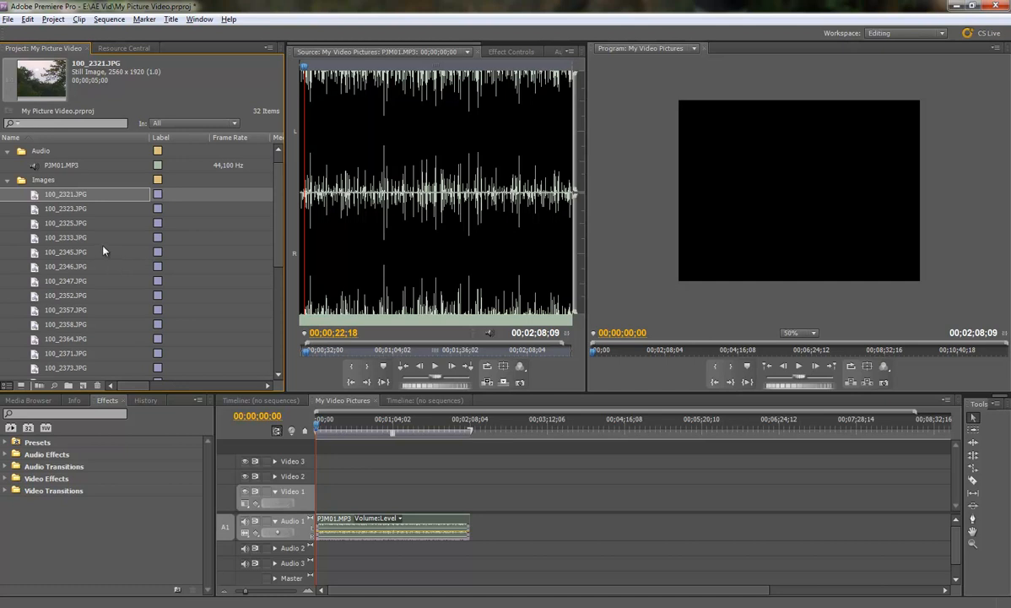
pyautogui.click(35, 368)
pyautogui.scroll(-3, 35, 354)
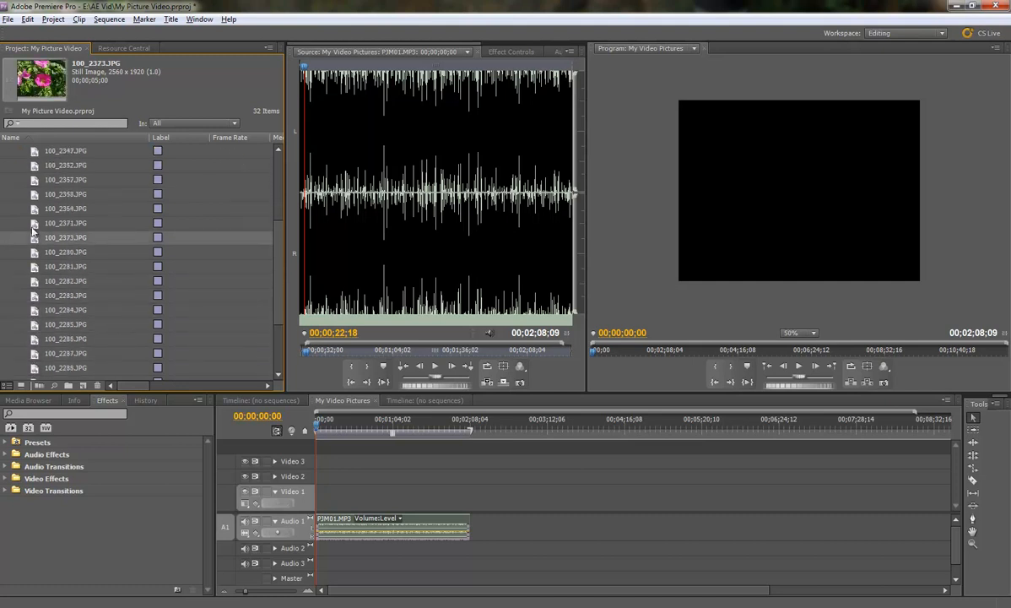
pyautogui.click(33, 252)
pyautogui.click(34, 266)
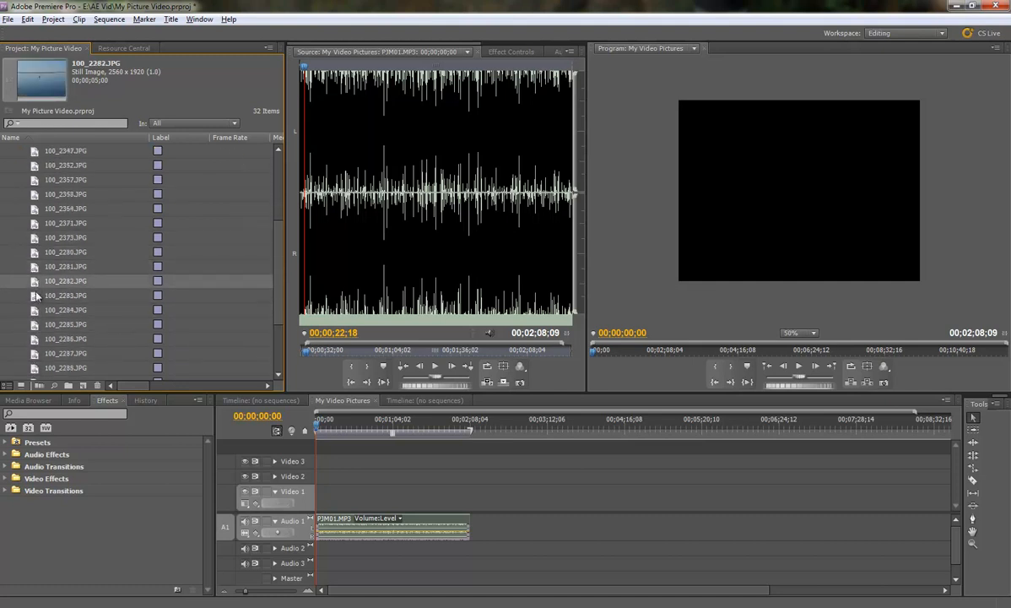
pyautogui.click(35, 295)
pyautogui.click(35, 310)
pyautogui.click(34, 324)
# - Select the pictures from 100_2286.JPG back up to 100_2321.JPG and place them at the start of track Video 1
pyautogui.click(34, 339)
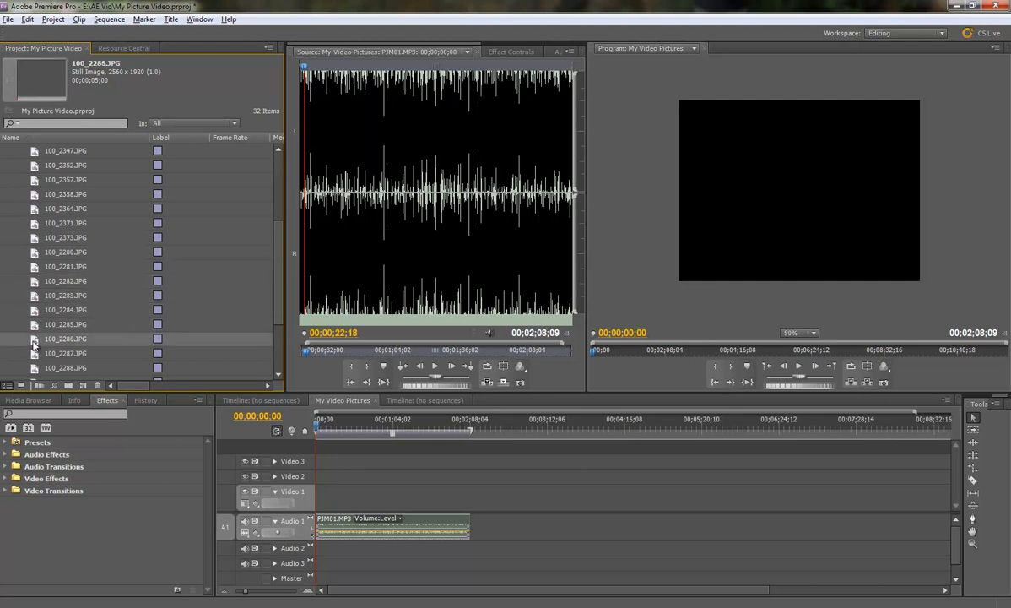
pyautogui.scroll(3, 61, 253)
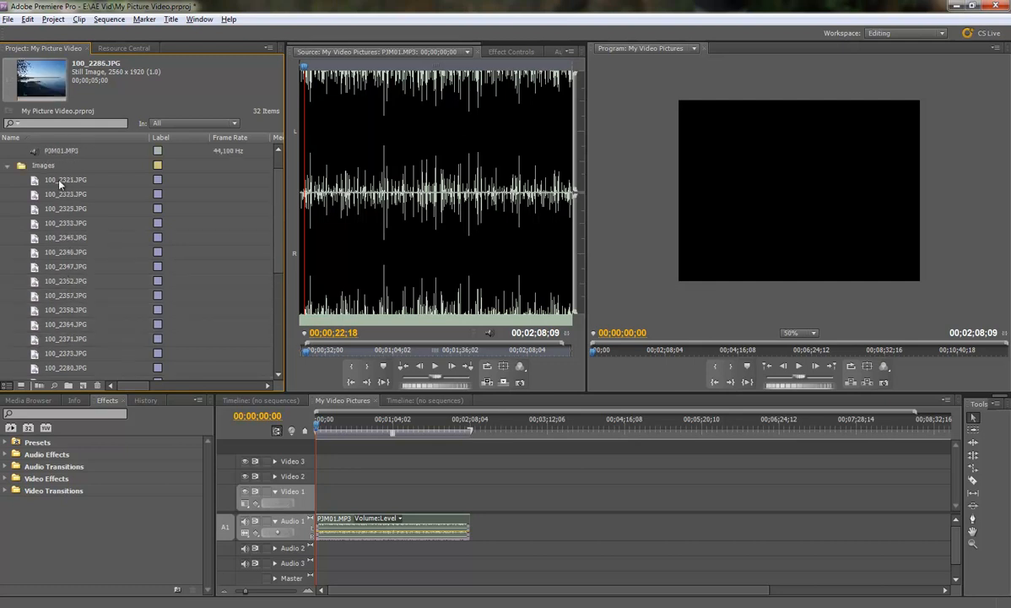
pyautogui.keyDown('shift'); pyautogui.click(37, 181); pyautogui.keyUp('shift')
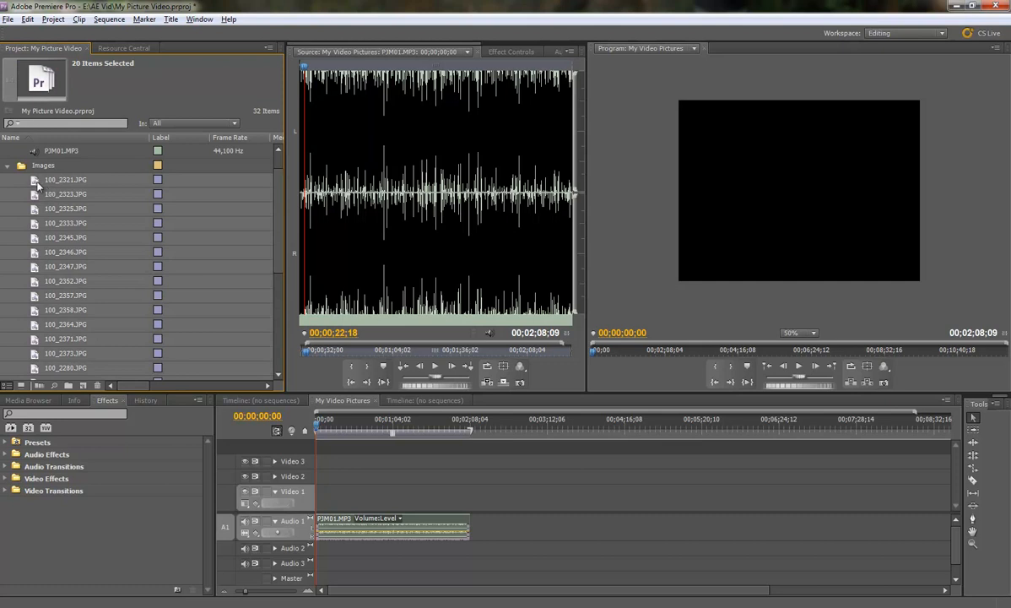
pyautogui.moveTo(211, 284); pyautogui.dragTo(388, 496)
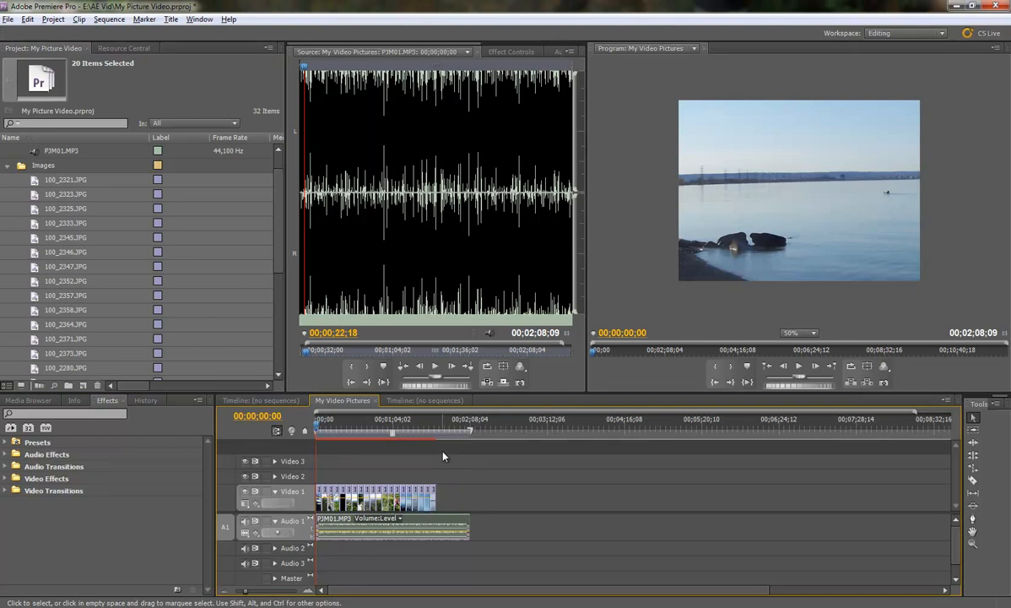
# - Preview the opening pictures, set the Program monitor magnification to Fit, and leave the playhead at the sequence start
pyautogui.click(799, 368)
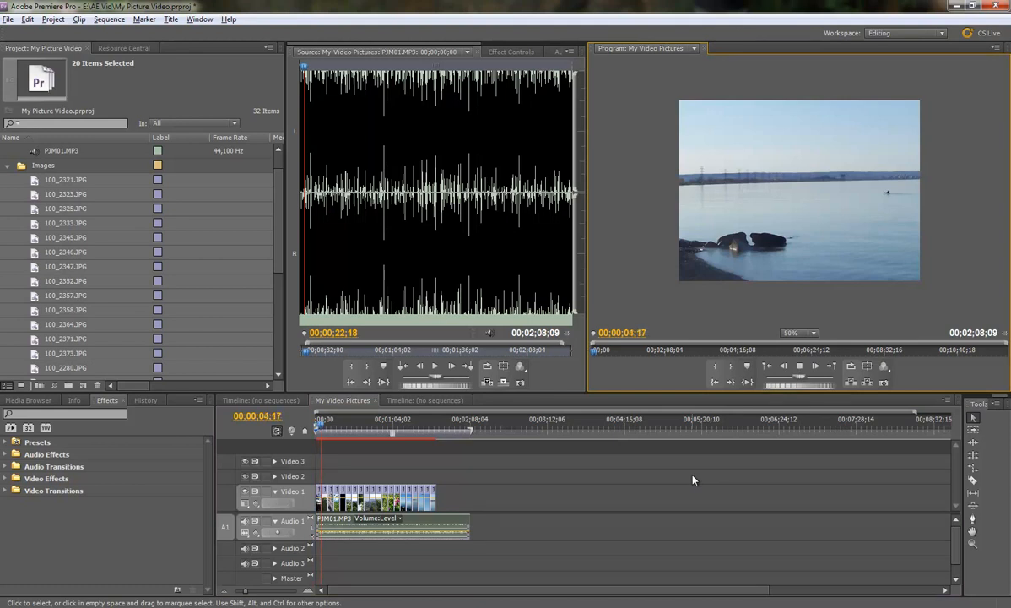
pyautogui.click(801, 366)
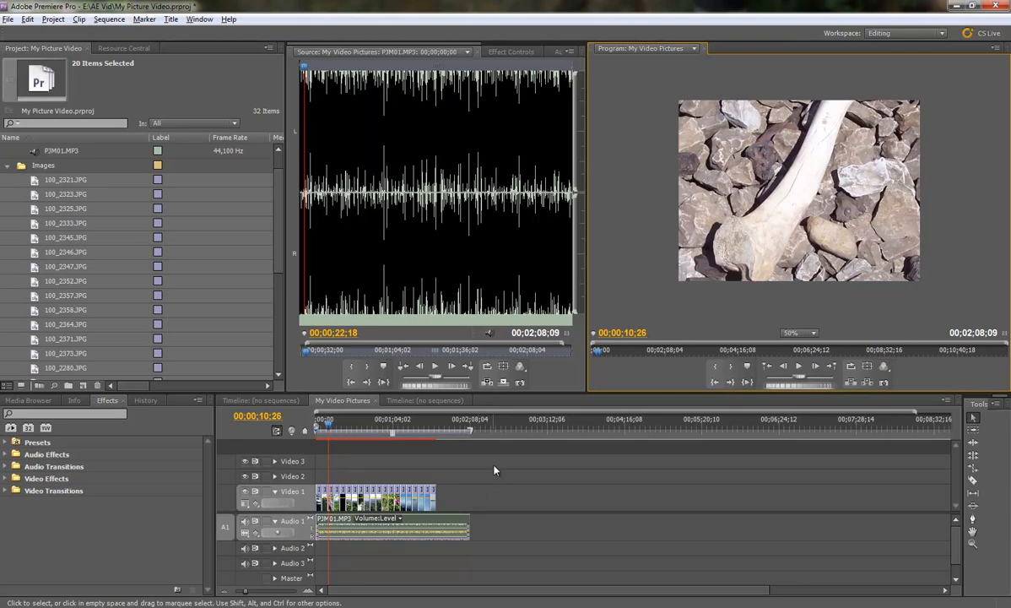
pyautogui.click(814, 333)
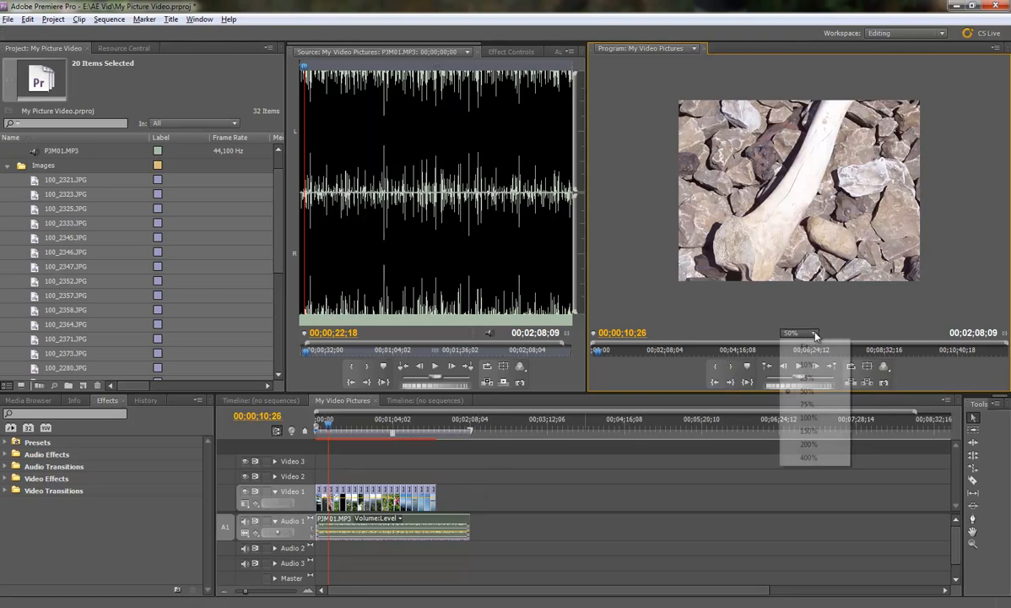
pyautogui.click(805, 348)
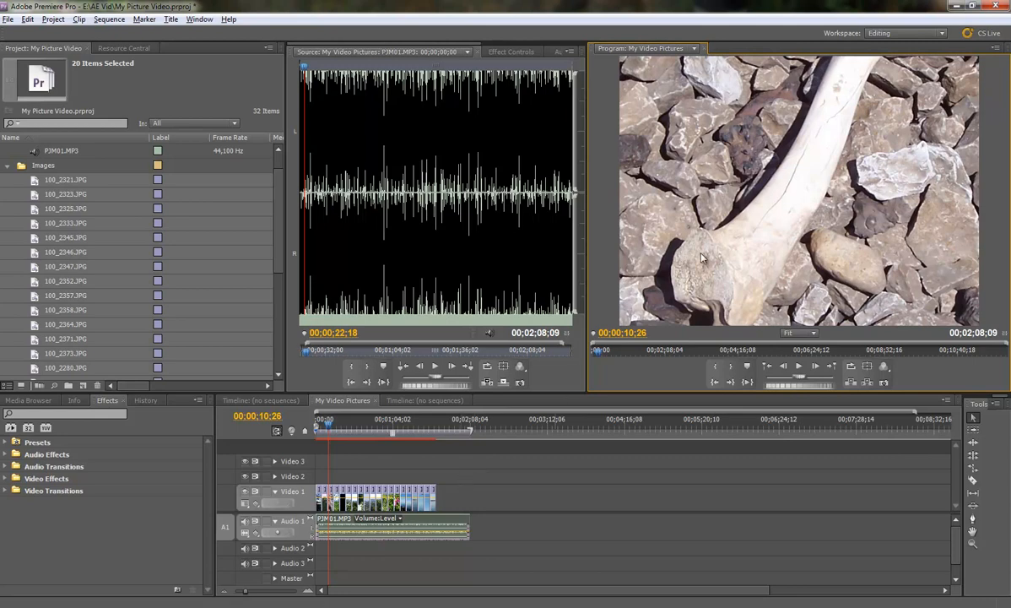
pyautogui.click(344, 425)
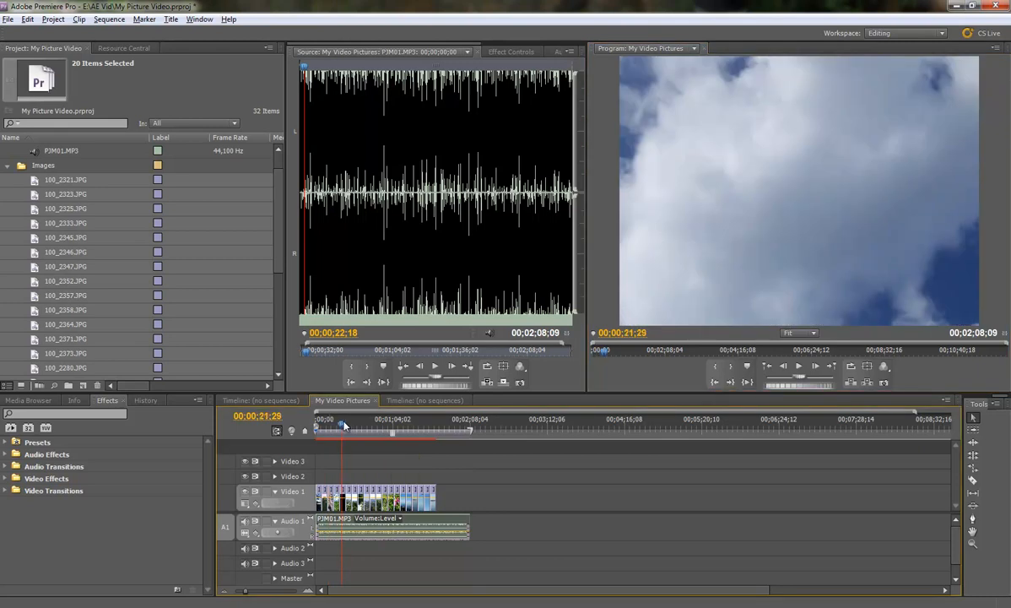
pyautogui.moveTo(344, 424); pyautogui.dragTo(310, 425)
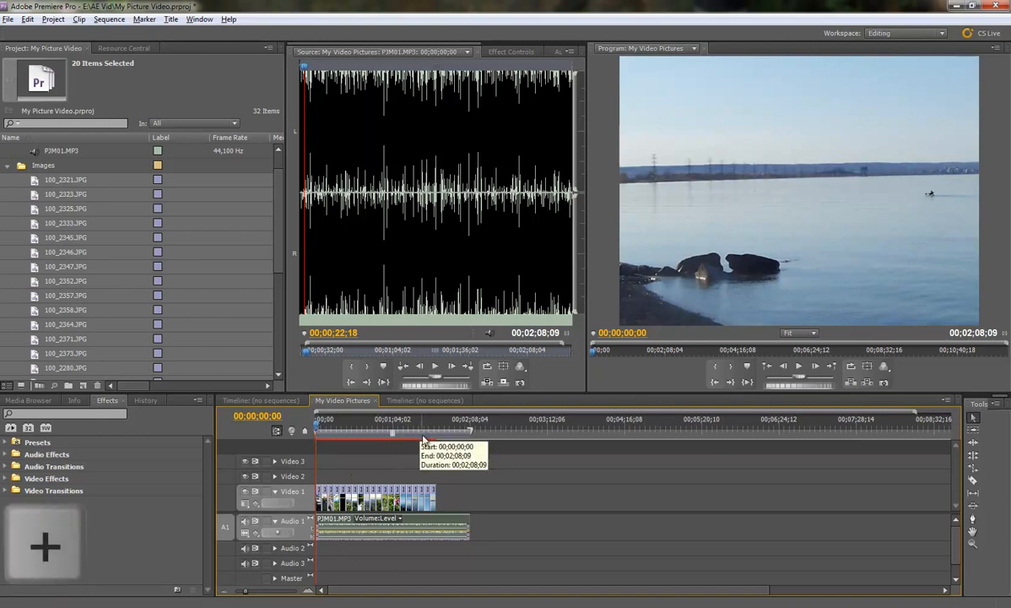
# - Try a Motion Scale of 33 on the first Video 1 clip, 100_2286.JPG, and restore the scale to 100
pyautogui.press('+')
pyautogui.press('+')
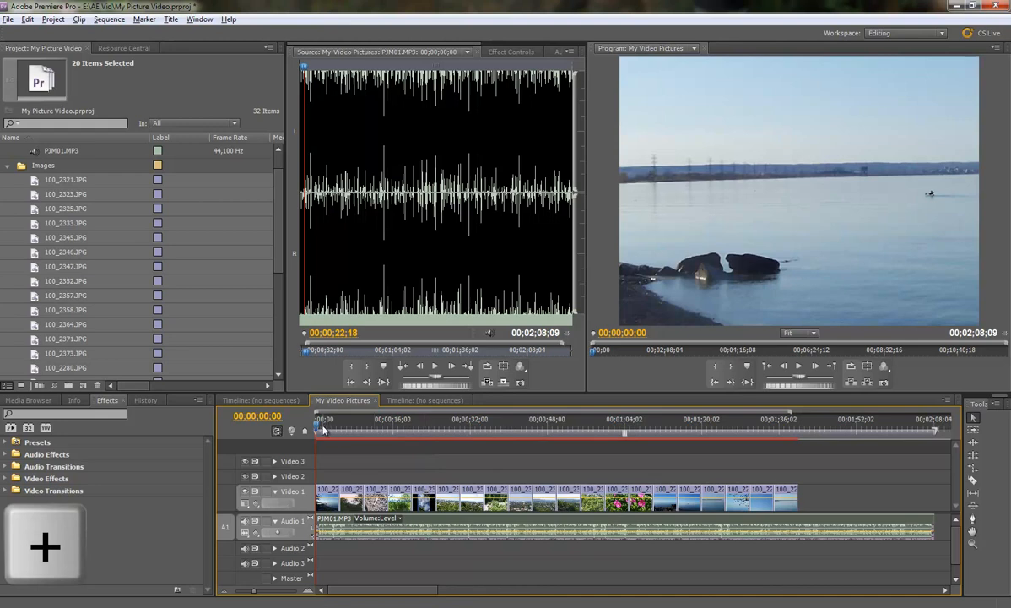
pyautogui.click(328, 497)
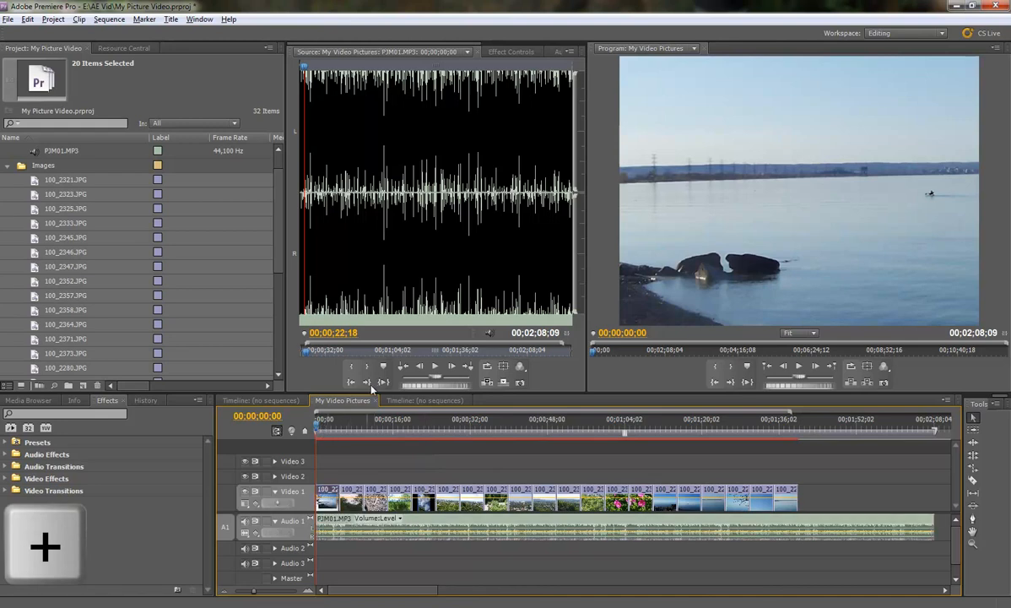
pyautogui.click(511, 52)
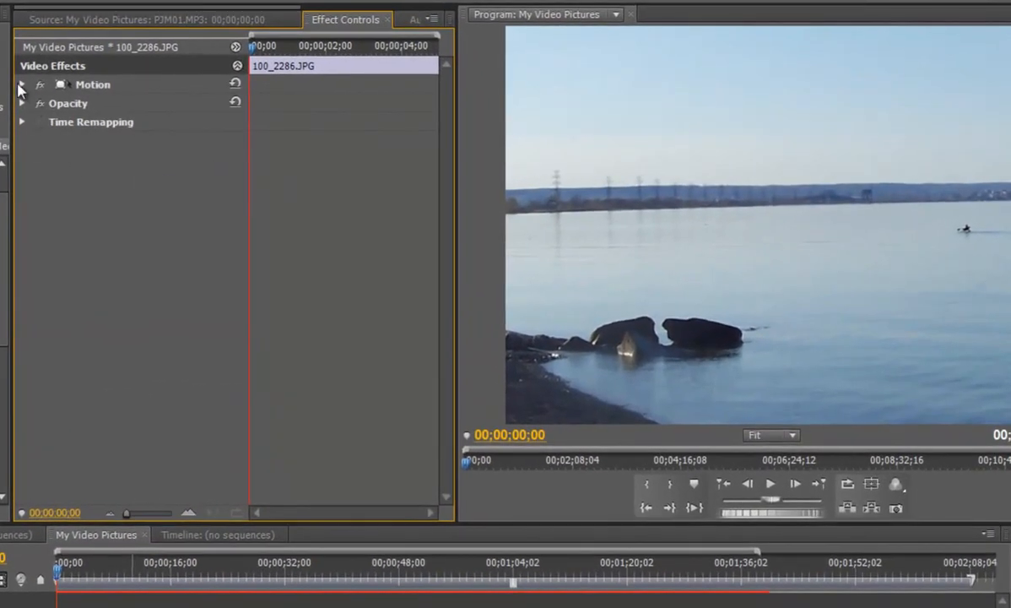
pyautogui.click(21, 84)
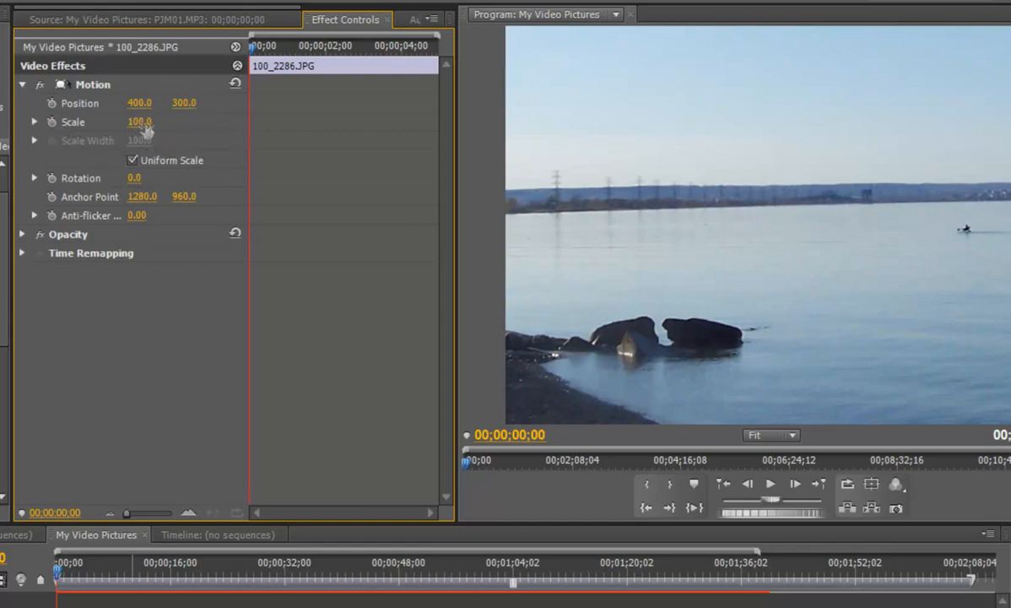
pyautogui.moveTo(140, 127); pyautogui.dragTo(84, 125)
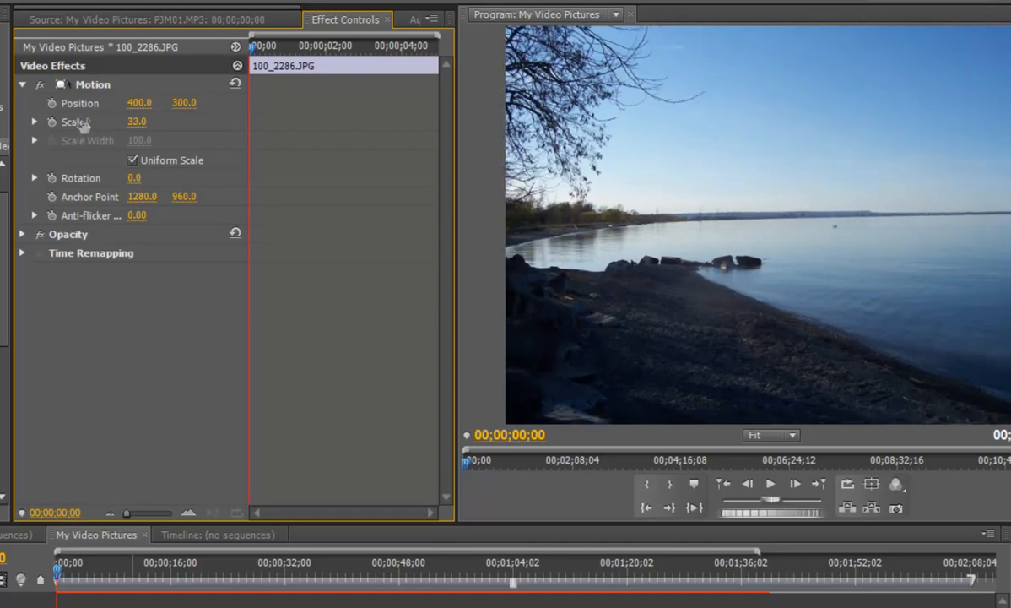
pyautogui.click(137, 122)
pyautogui.write('1000')
pyautogui.press('Return')
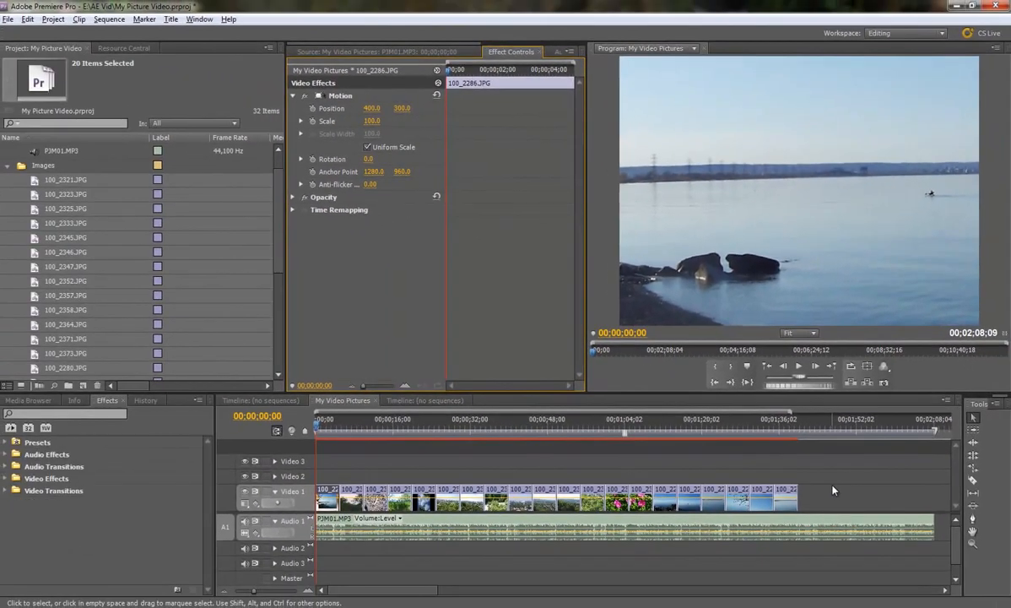
# - Apply Scale to Frame Size to all picture clips on track Video 1 and clear the selection
pyautogui.click(836, 495)
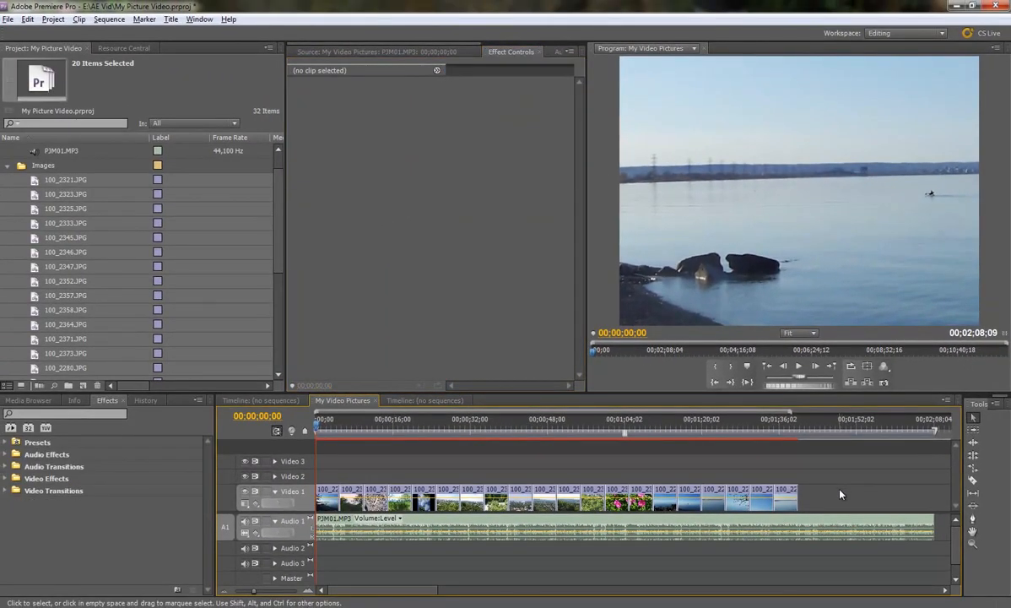
pyautogui.moveTo(840, 490); pyautogui.dragTo(319, 492)
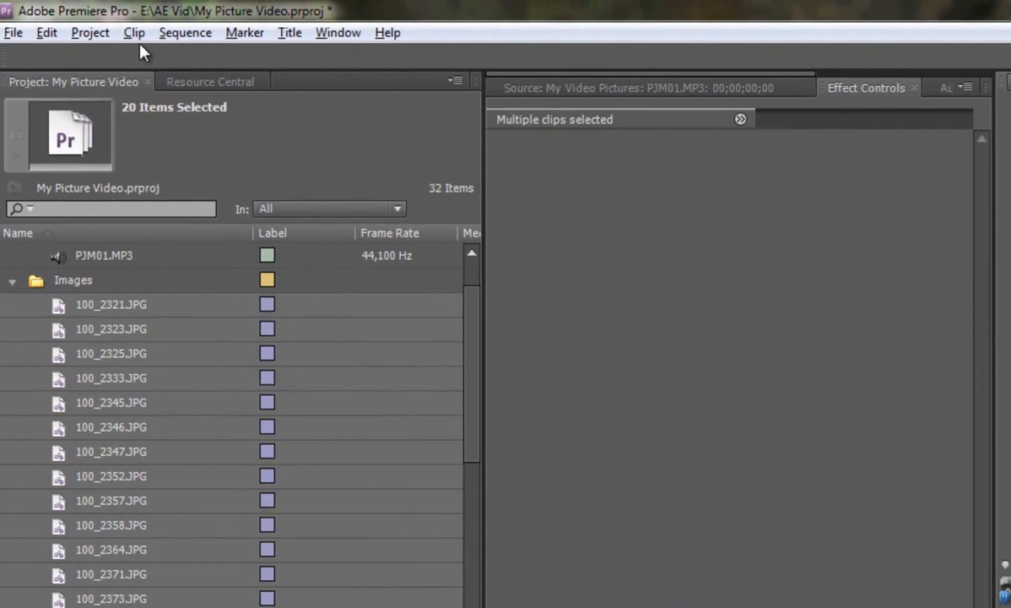
pyautogui.click(134, 33)
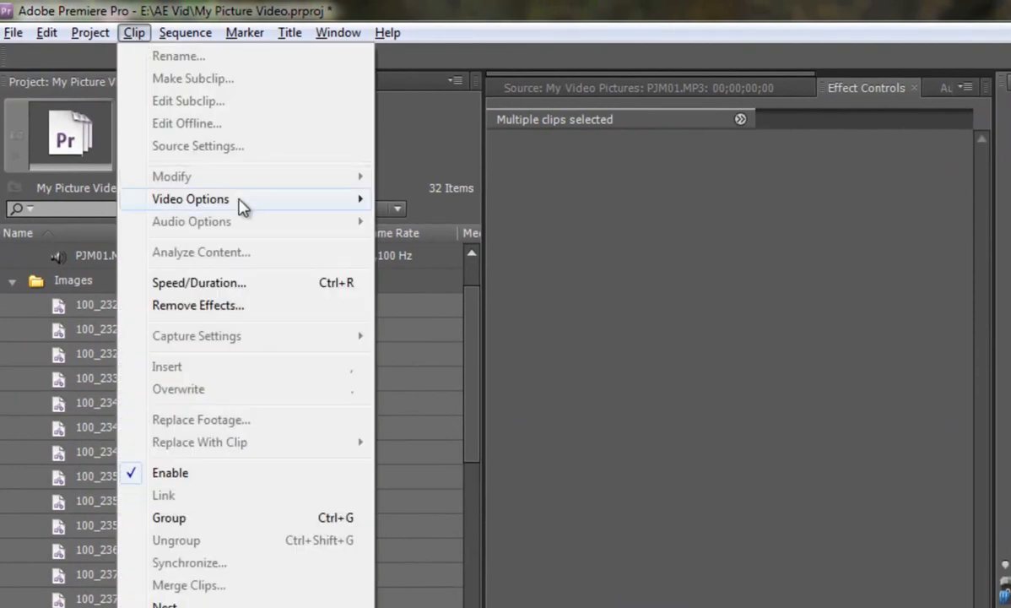
pyautogui.moveTo(242, 206)
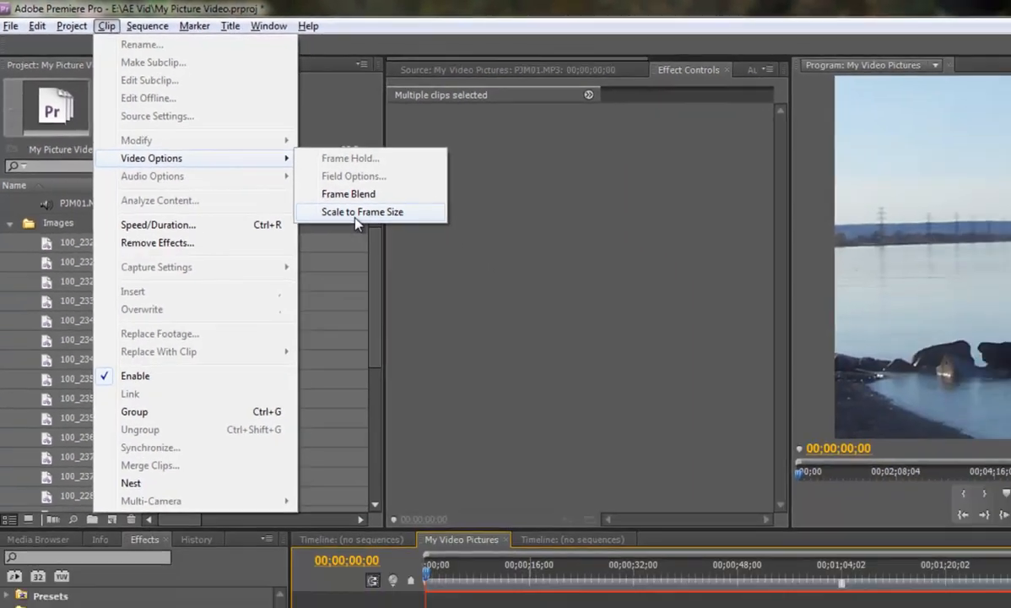
pyautogui.click(447, 270)
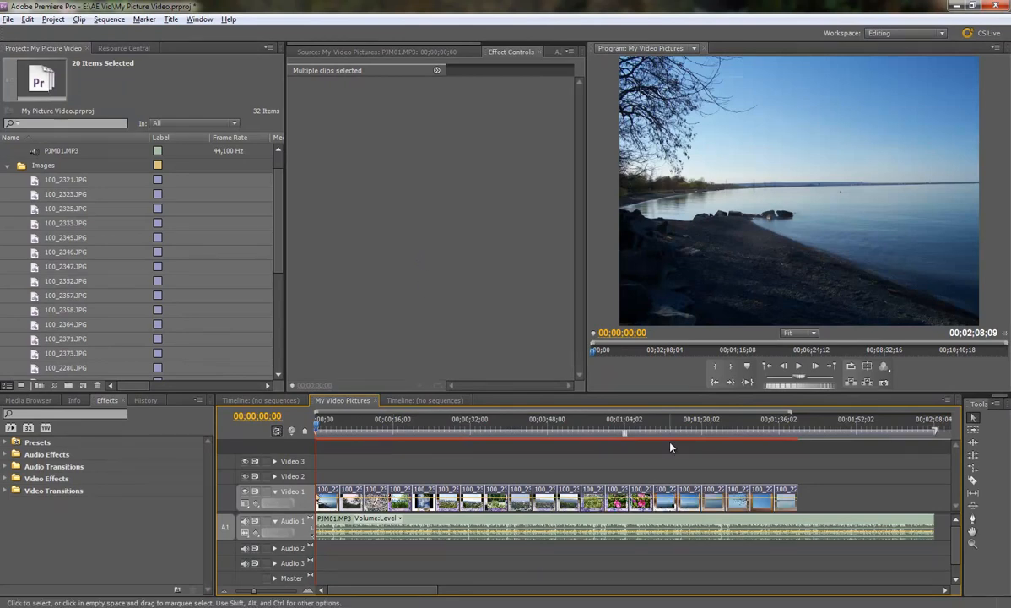
pyautogui.click(853, 492)
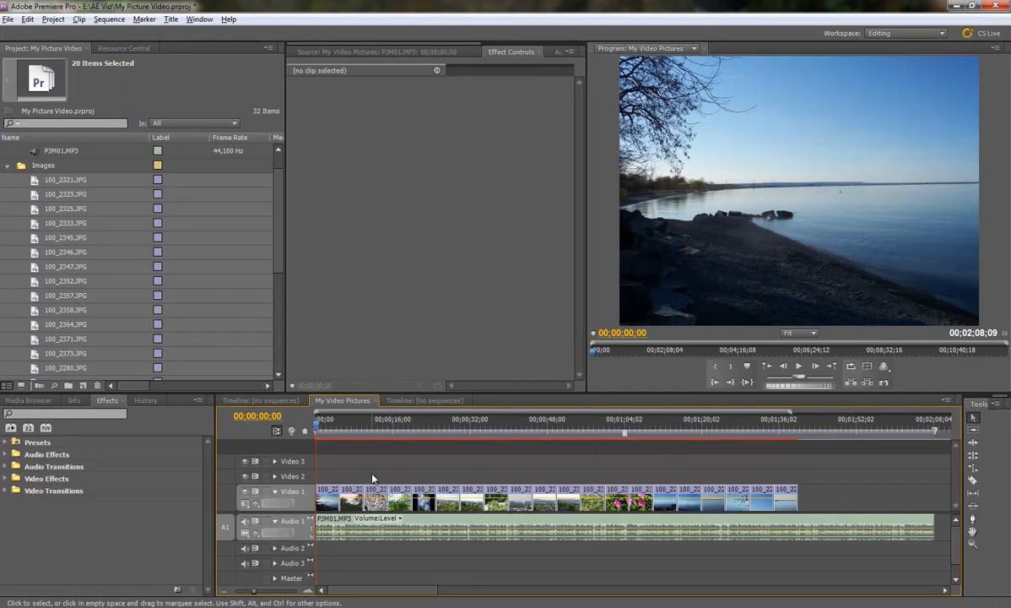
# - Play the opening briefly, test a different Motion Scale on the first picture clip, and set it back to 100
pyautogui.press('space')
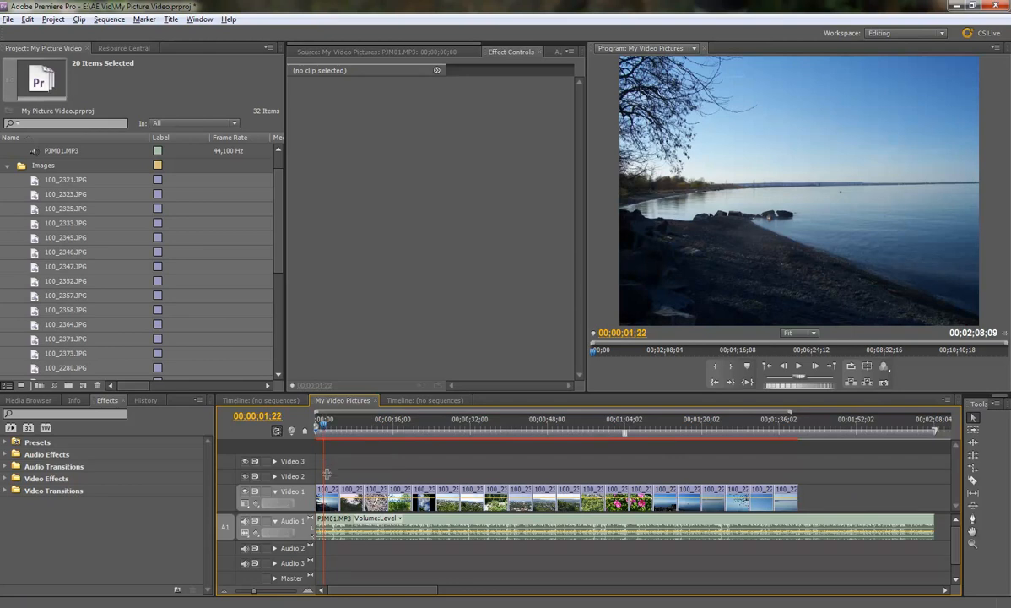
pyautogui.click(326, 503)
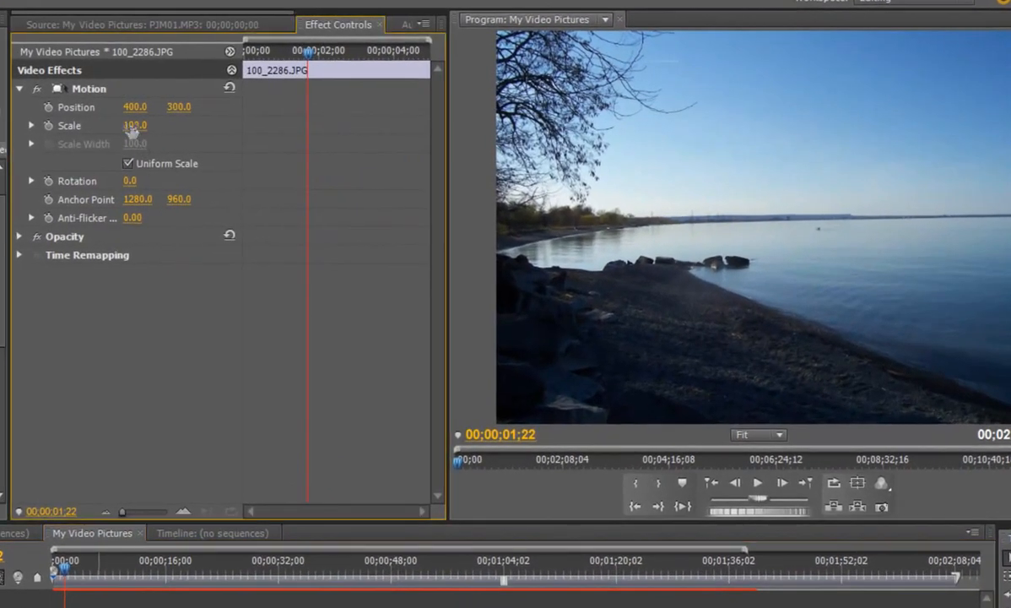
pyautogui.moveTo(132, 131)
pyautogui.mouseDown()
pyautogui.moveTo(151, 128)
pyautogui.moveTo(112, 131)
pyautogui.moveTo(135, 132)
pyautogui.mouseUp()
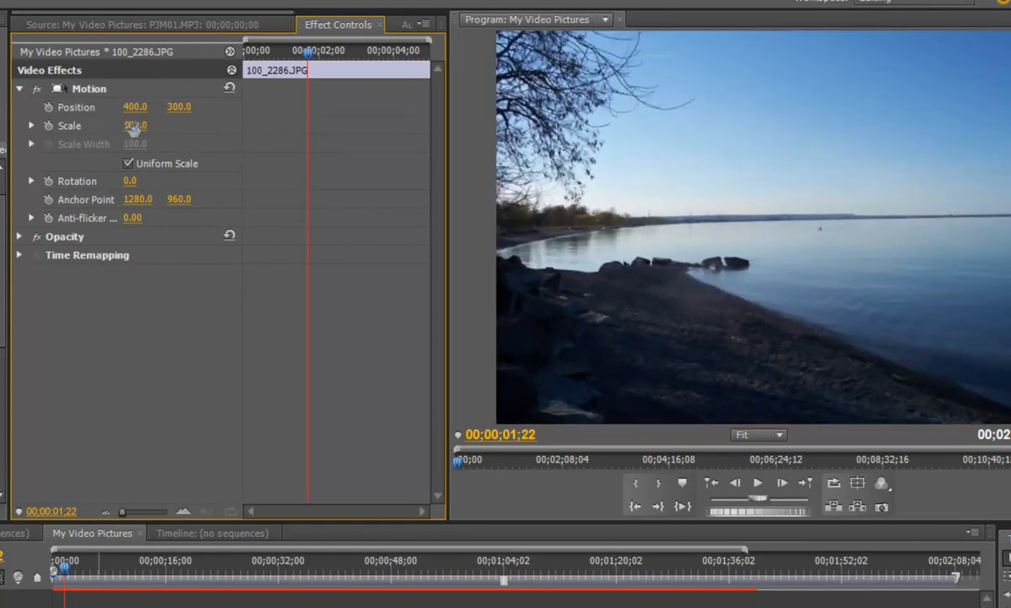
pyautogui.click(134, 126)
pyautogui.write('100')
pyautogui.press('Return')
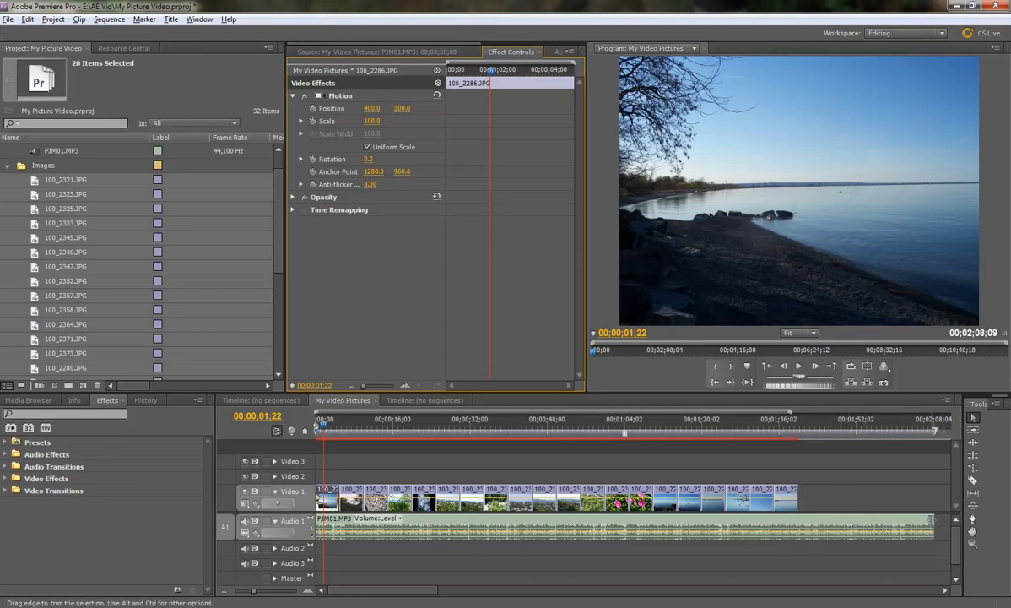
# - Select the PJM01.MP3 clip, check where the music ends using the playhead, and return the playhead to the sequence start
pyautogui.click(848, 522)
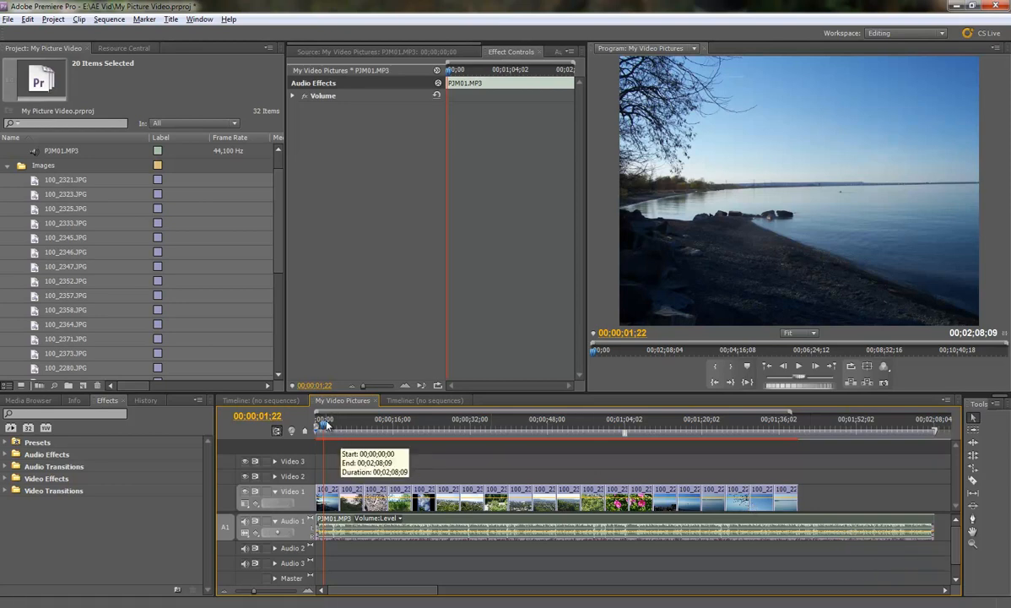
pyautogui.moveTo(326, 425); pyautogui.dragTo(936, 455)
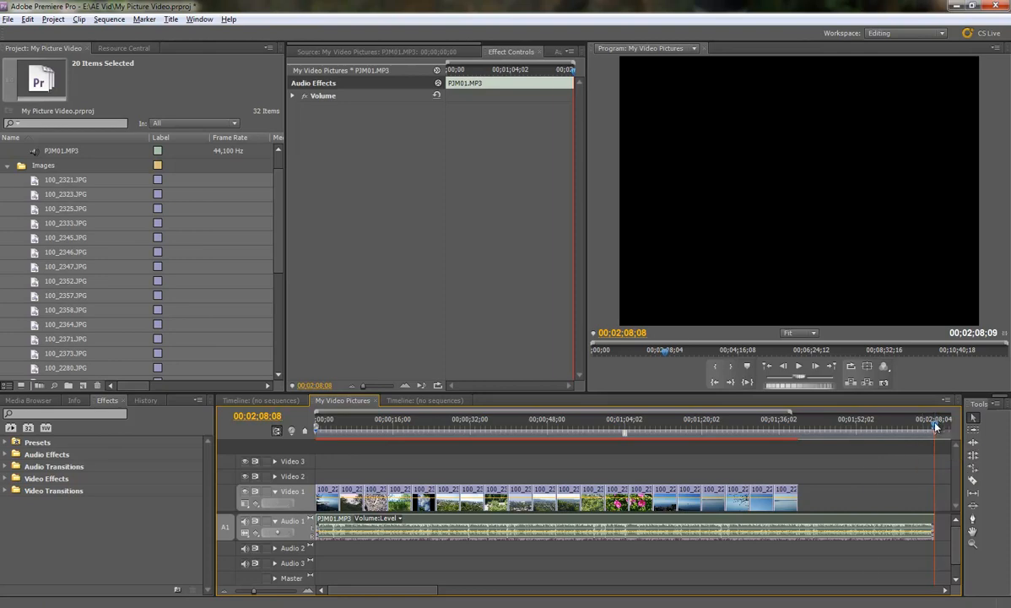
pyautogui.moveTo(936, 426); pyautogui.dragTo(318, 431)
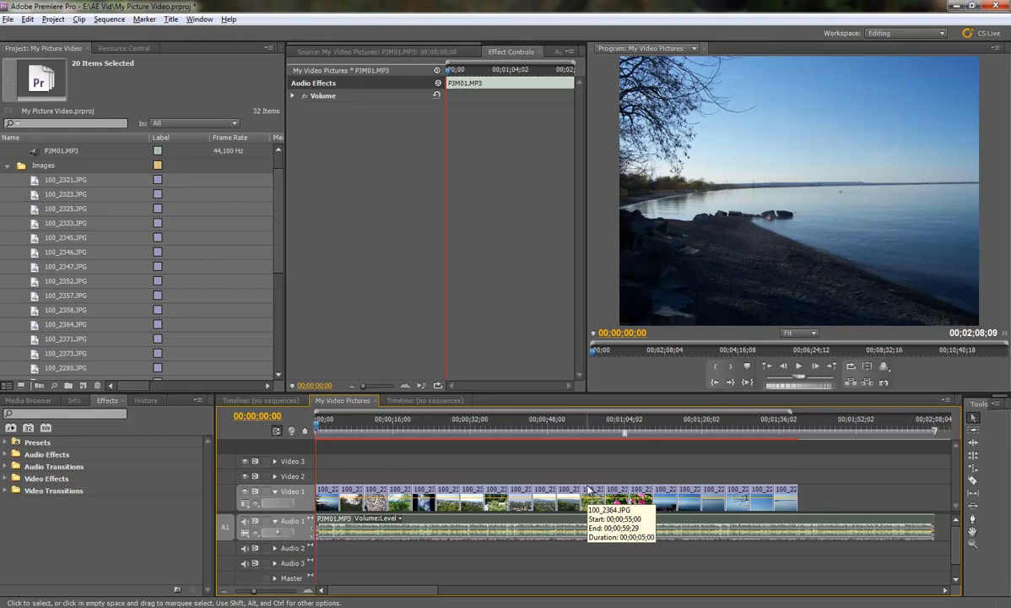
# - Switch to Calculator, divide 128 by 20 to get the duration per picture, and close Calculator
pyautogui.hotkey('alt', 'Tab')
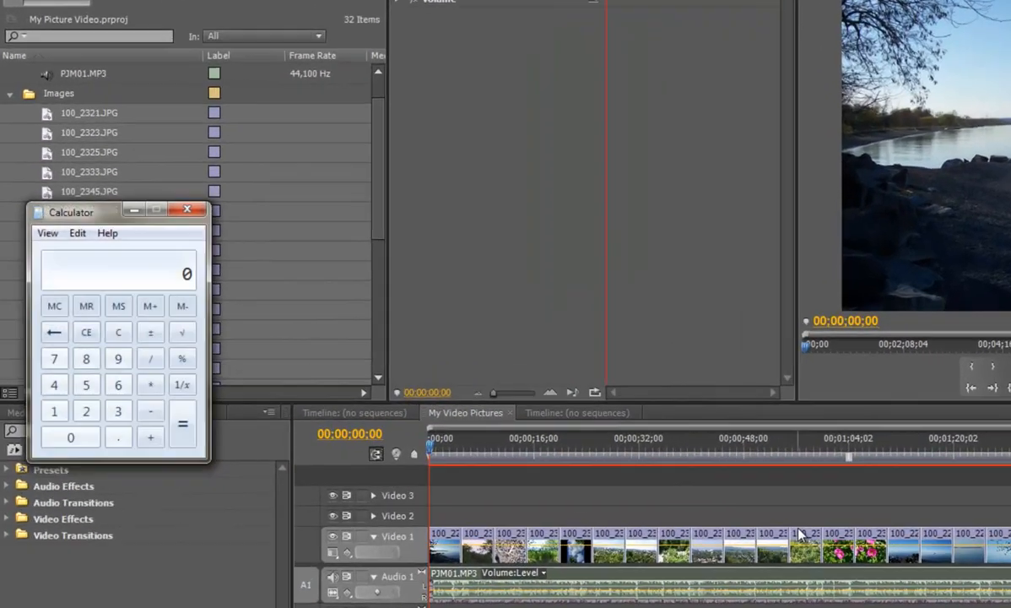
pyautogui.moveTo(78, 254); pyautogui.dragTo(117, 254)
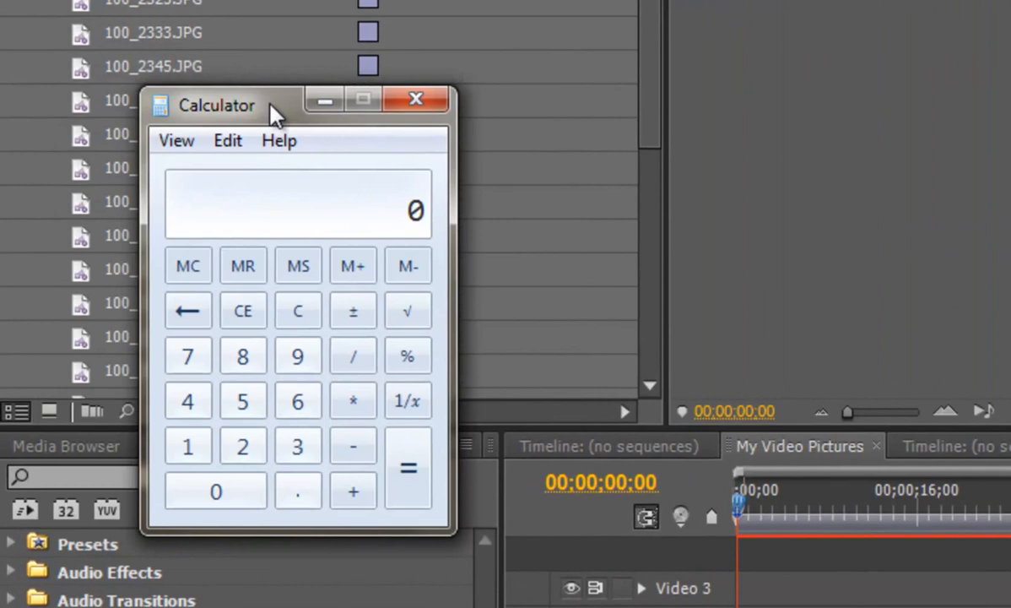
pyautogui.moveTo(271, 105); pyautogui.dragTo(359, 120)
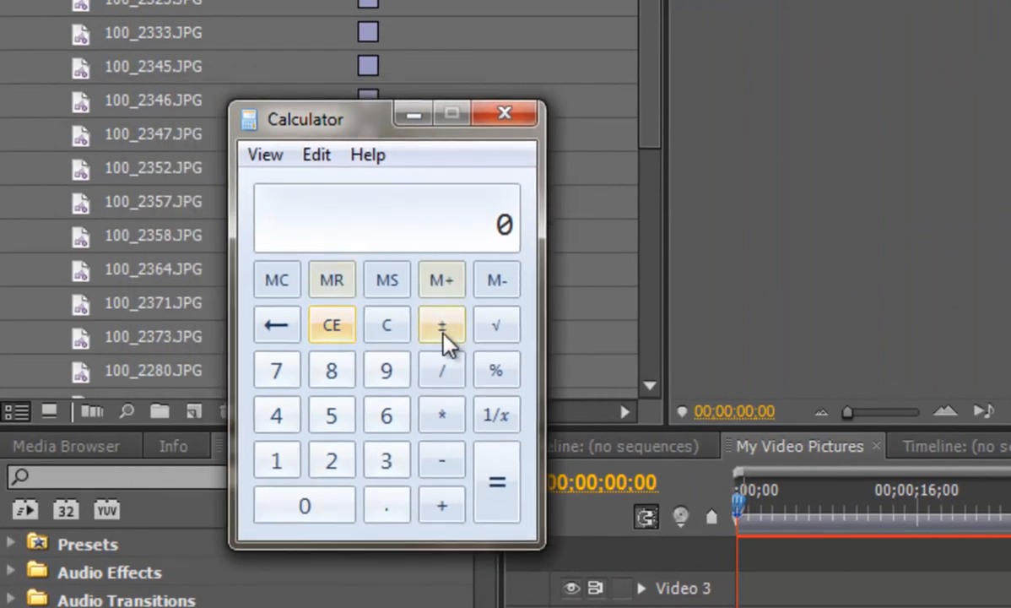
pyautogui.click(283, 463)
pyautogui.click(330, 463)
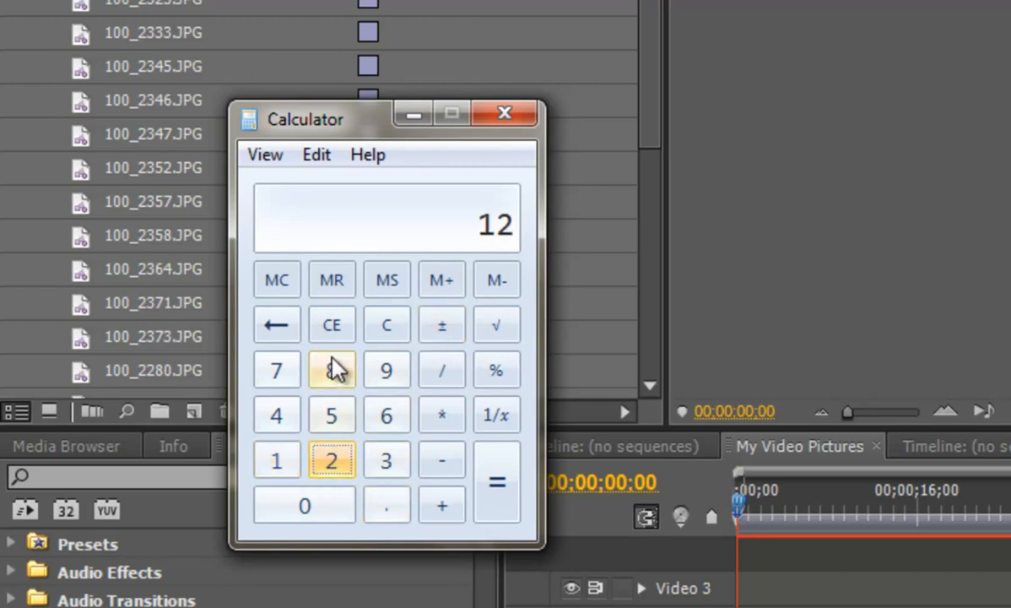
pyautogui.click(333, 368)
pyautogui.click(447, 371)
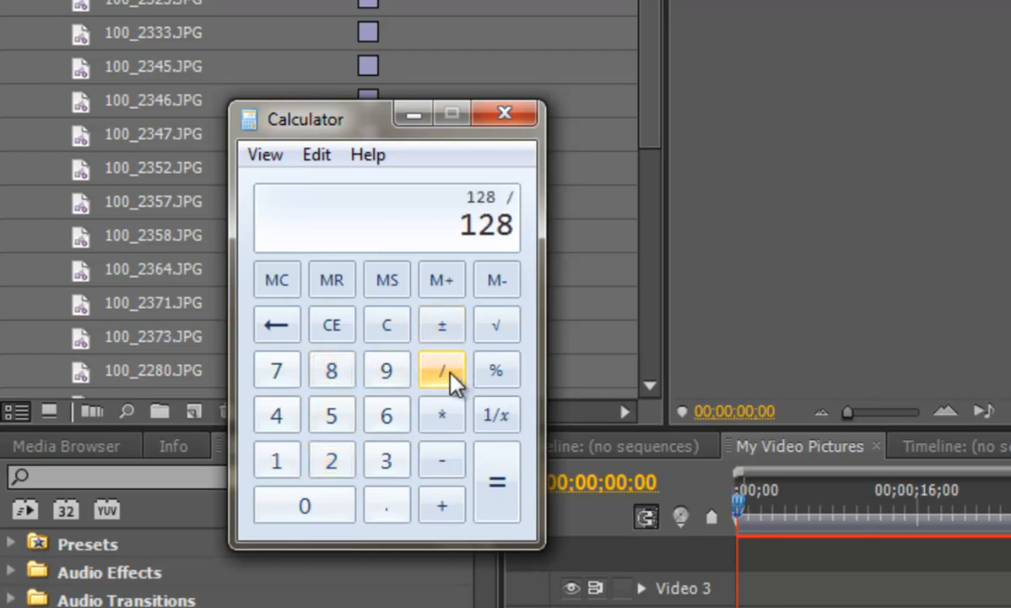
pyautogui.click(332, 462)
pyautogui.click(338, 505)
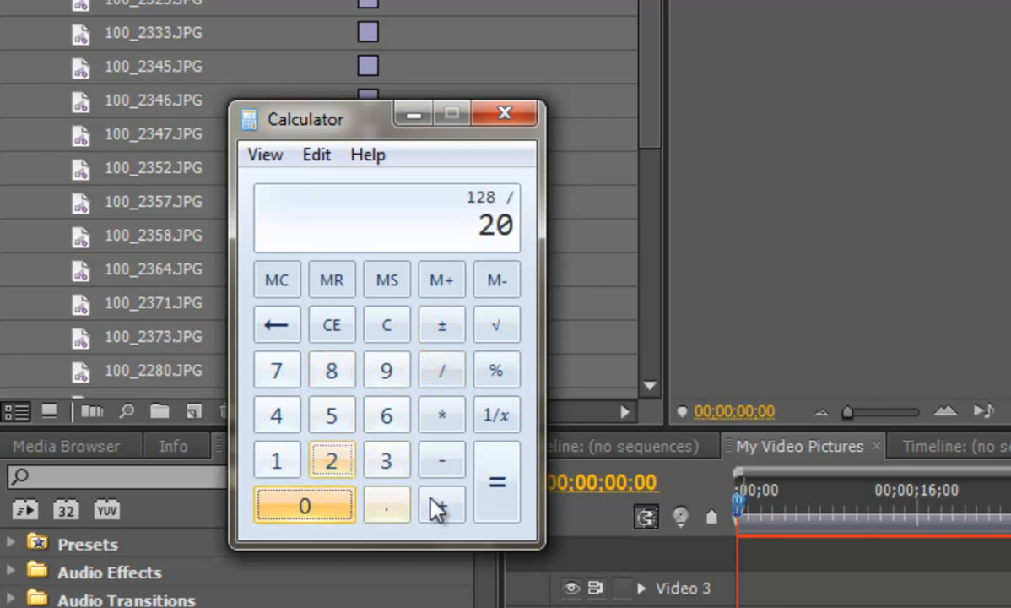
pyautogui.click(500, 505)
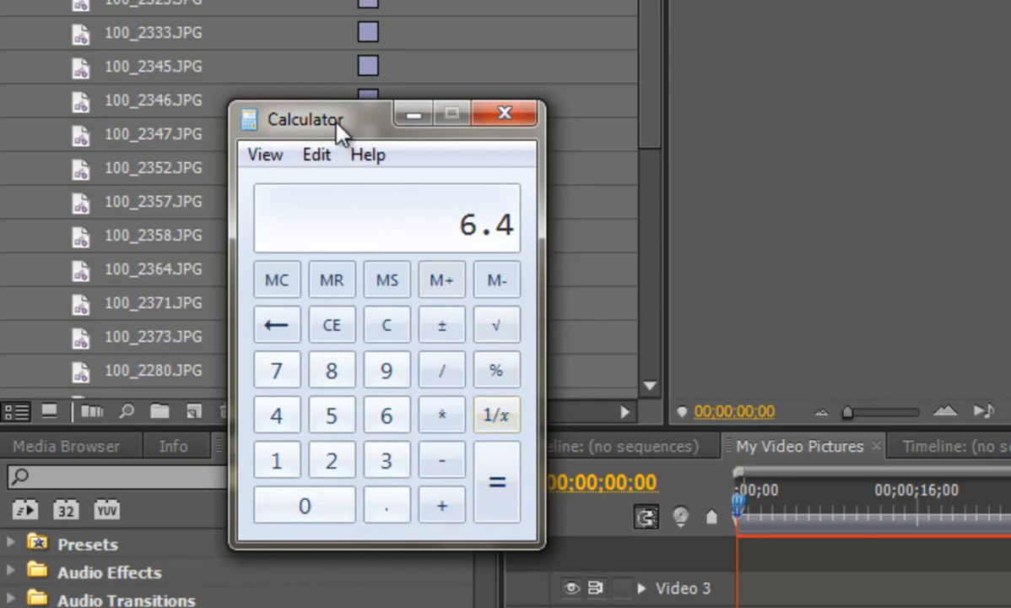
pyautogui.moveTo(336, 123); pyautogui.dragTo(510, 143)
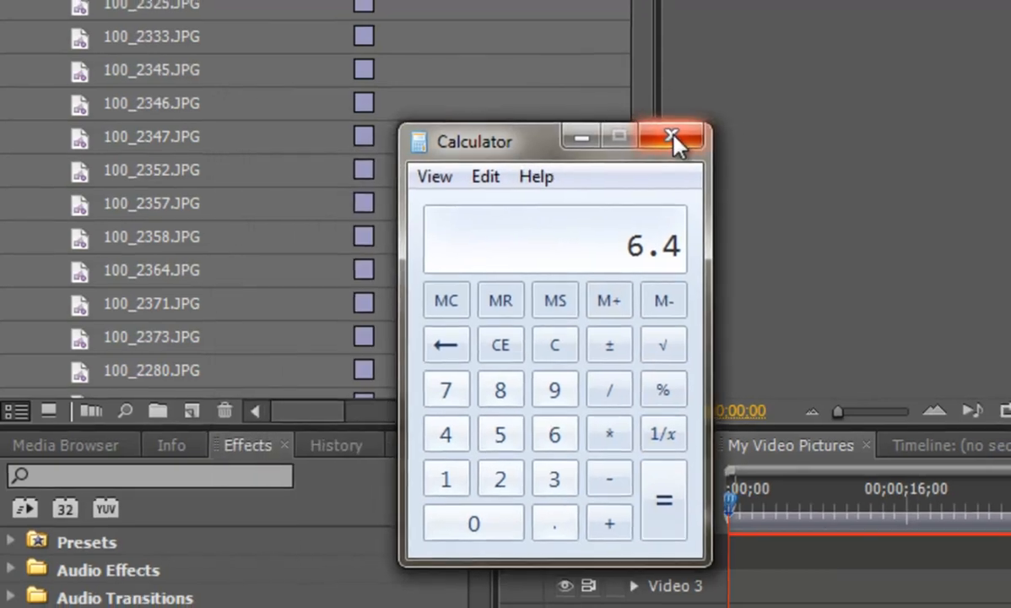
pyautogui.click(678, 137)
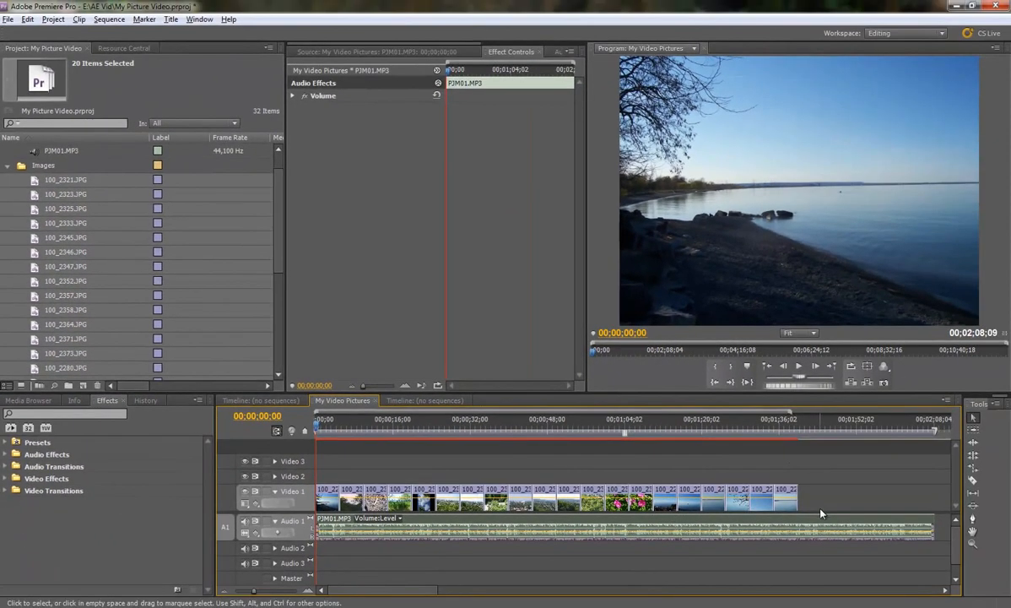
# - Set the duration of all picture clips on Video 1 to 00;00;06;12 with Ripple Edit, Shifting Trailing Clips enabled
pyautogui.moveTo(822, 493); pyautogui.dragTo(309, 460)
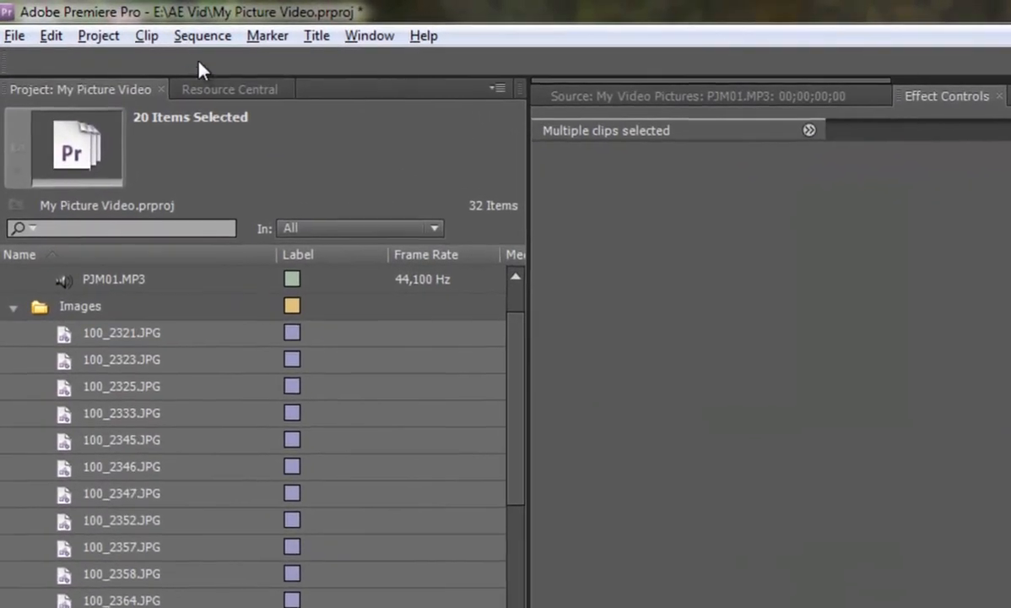
pyautogui.click(79, 19)
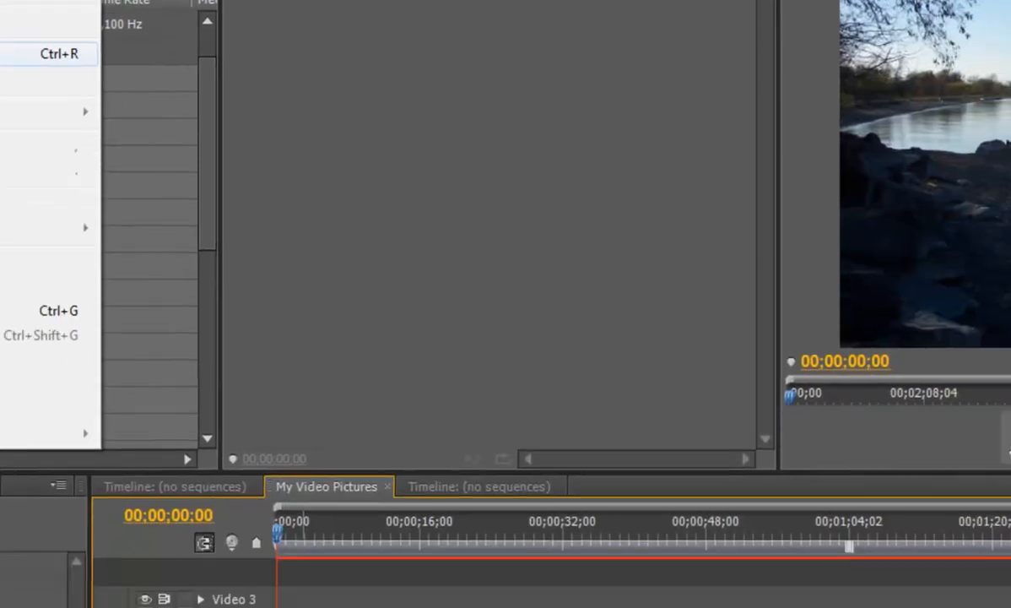
pyautogui.click(236, 309)
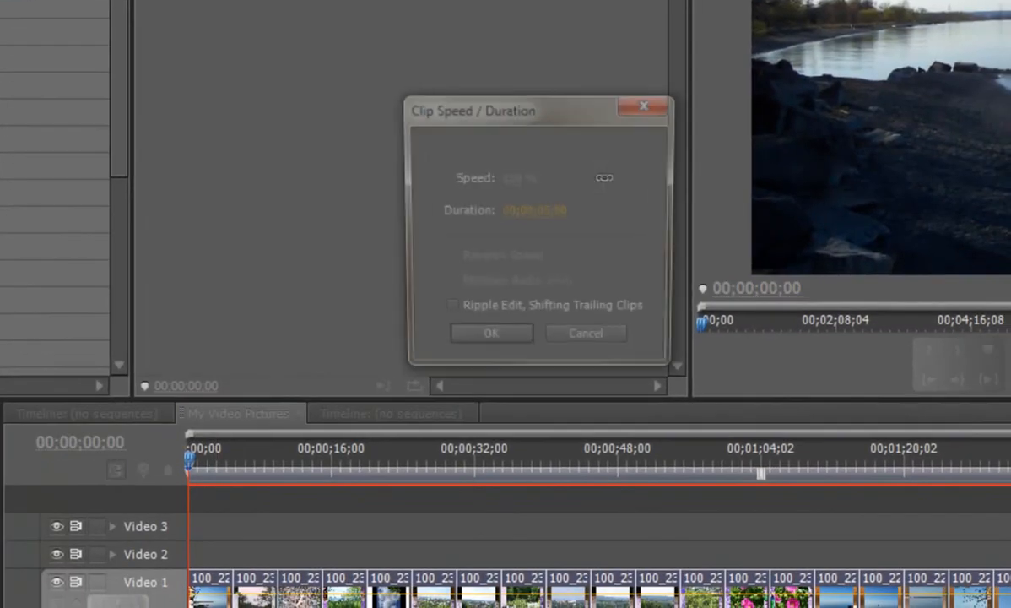
pyautogui.click(553, 212)
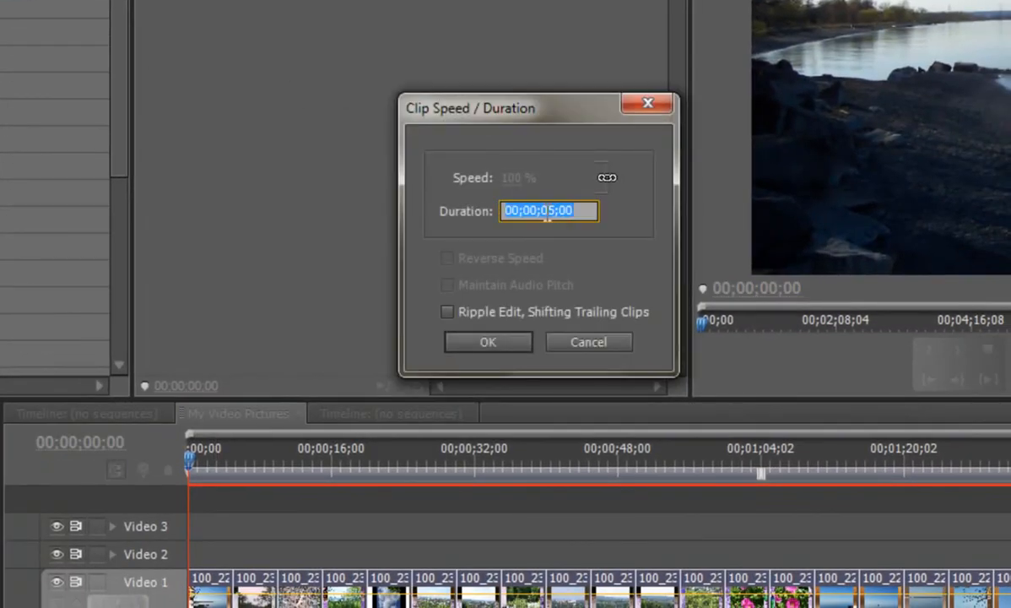
pyautogui.click(546, 210)
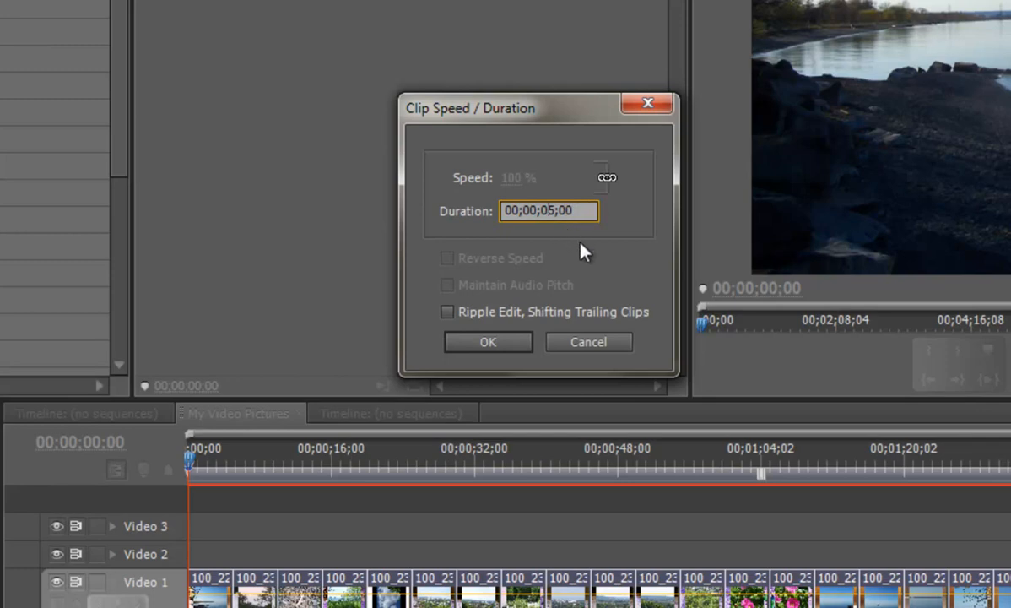
pyautogui.write('6')
pyautogui.click(447, 313)
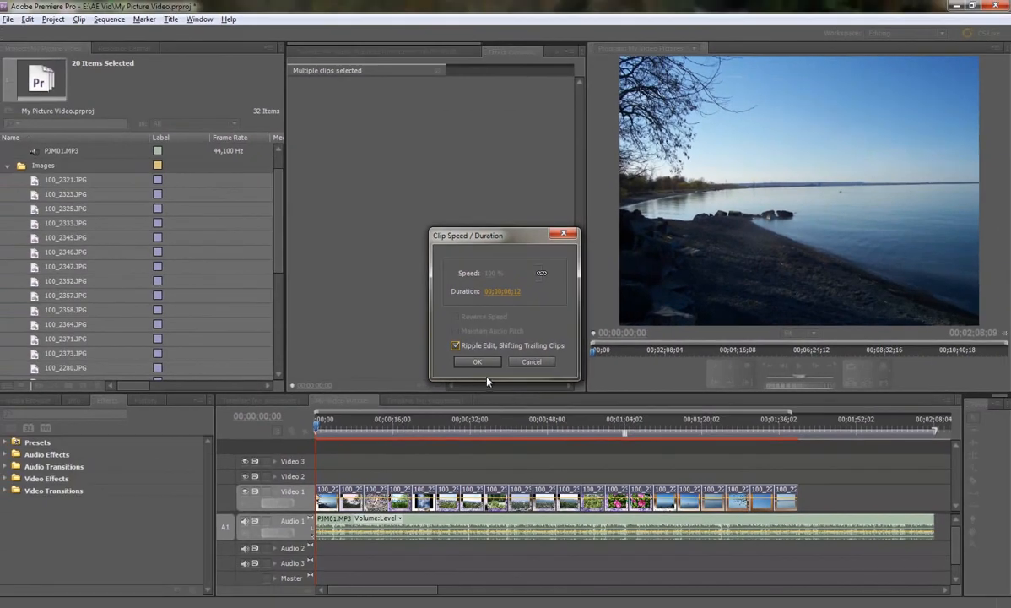
pyautogui.click(485, 364)
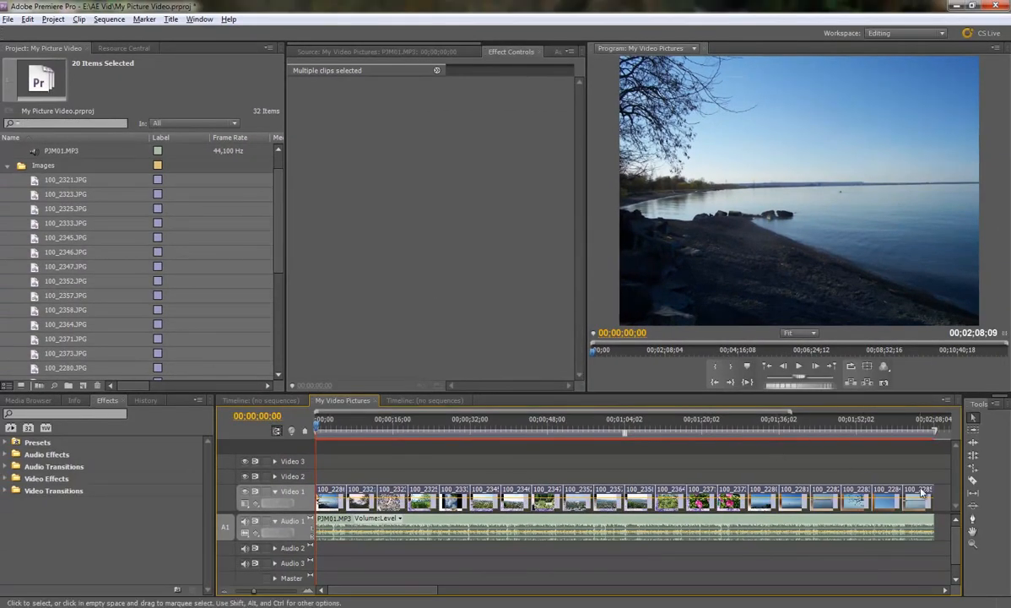
# - Check the end of the last picture clip against the end of the music and clear the clip selection
pyautogui.moveTo(922, 493)
pyautogui.click(932, 425)
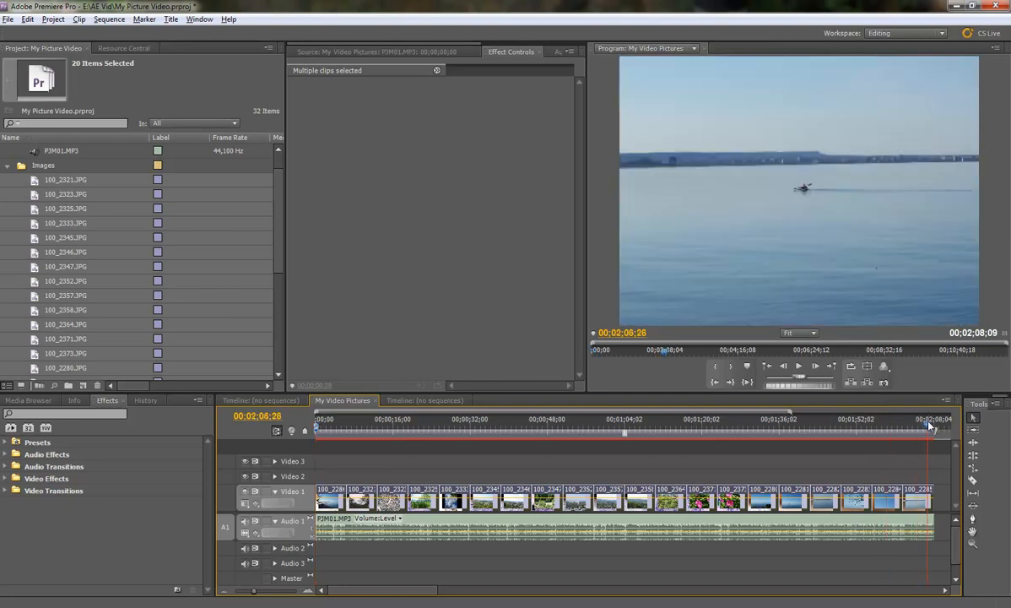
pyautogui.moveTo(932, 424); pyautogui.dragTo(923, 425)
pyautogui.click(921, 461)
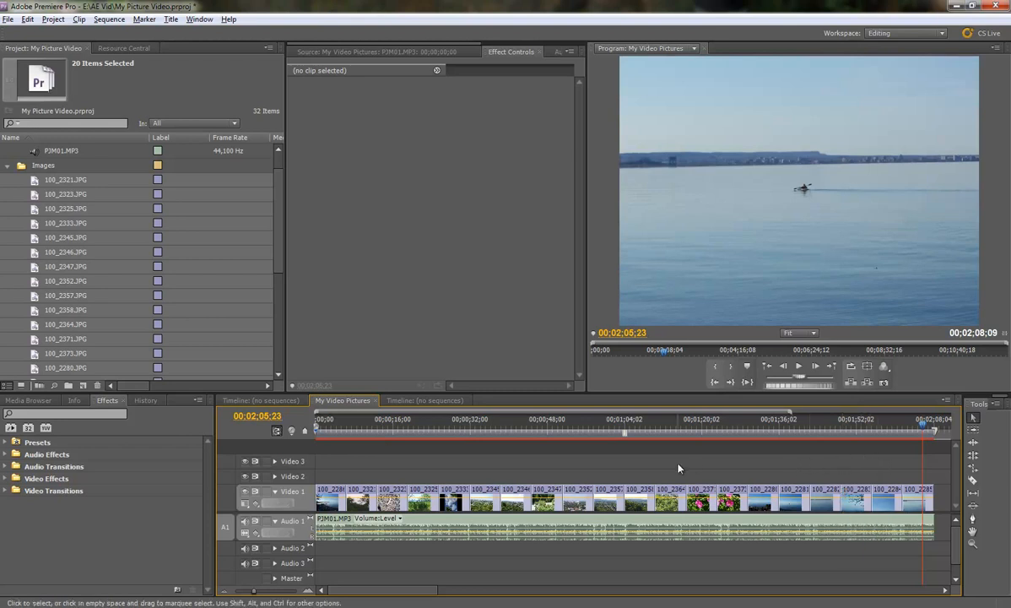
# - Play the cut from the first to the second picture and return the playhead to the sequence start
pyautogui.click(342, 422)
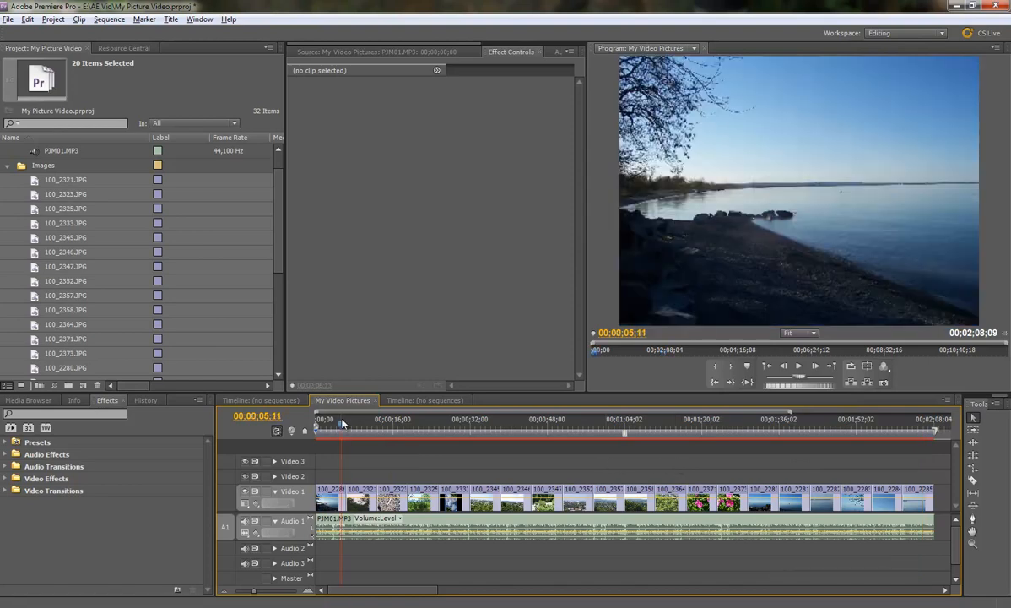
pyautogui.moveTo(341, 421); pyautogui.dragTo(342, 420)
pyautogui.press('space')
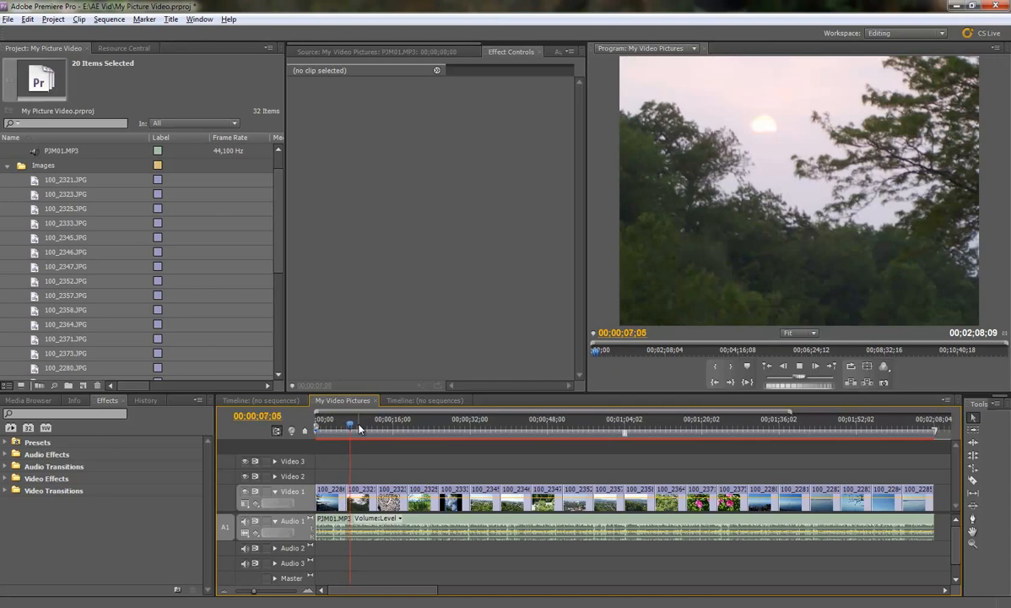
pyautogui.press('space')
pyautogui.moveTo(352, 428); pyautogui.dragTo(300, 398)
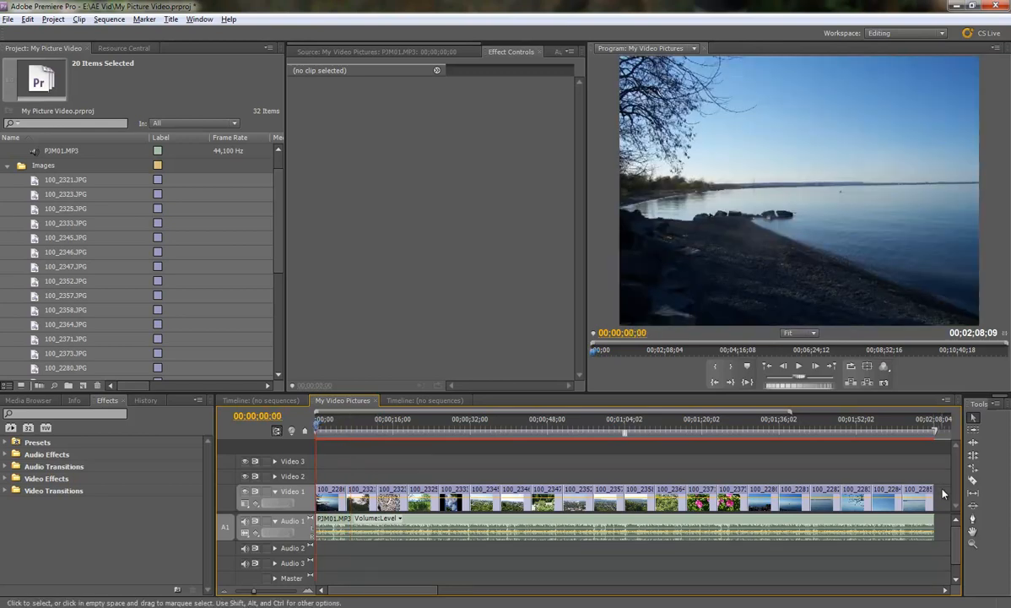
# - Apply the default transitions to all picture clips on track Video 1
pyautogui.moveTo(941, 482); pyautogui.dragTo(308, 456)
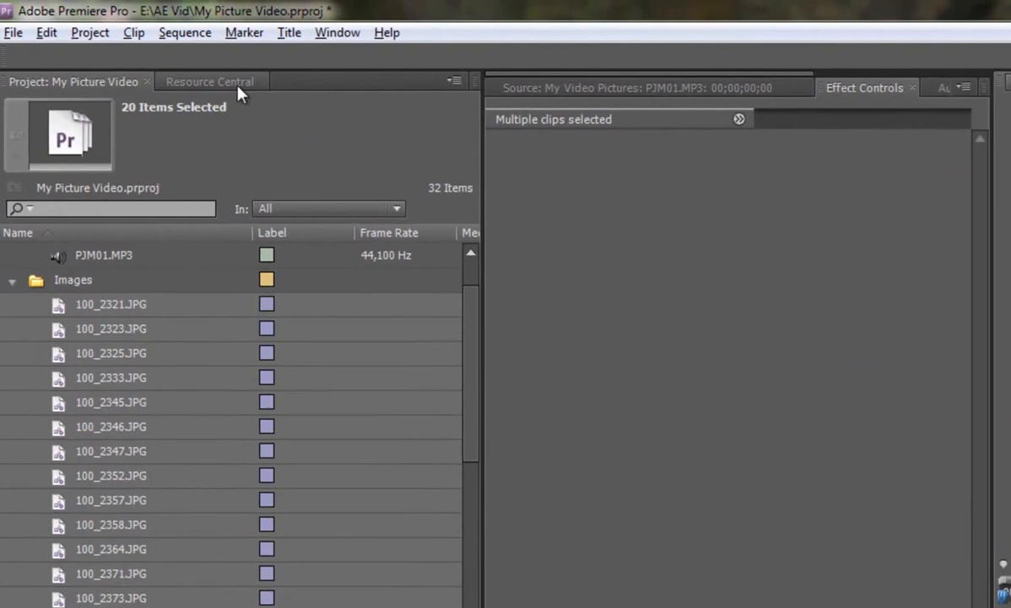
pyautogui.click(179, 32)
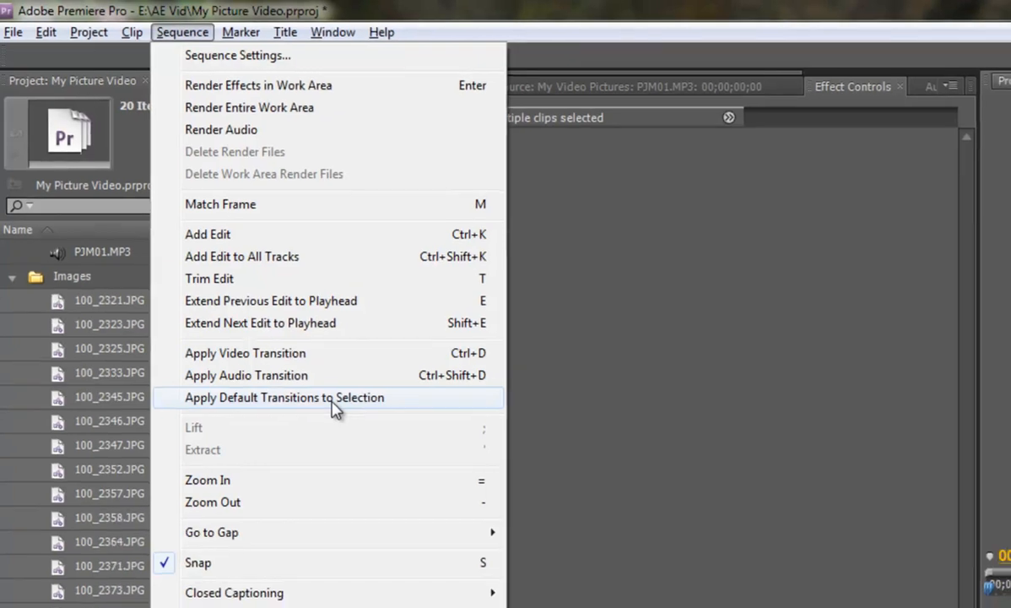
pyautogui.click(337, 407)
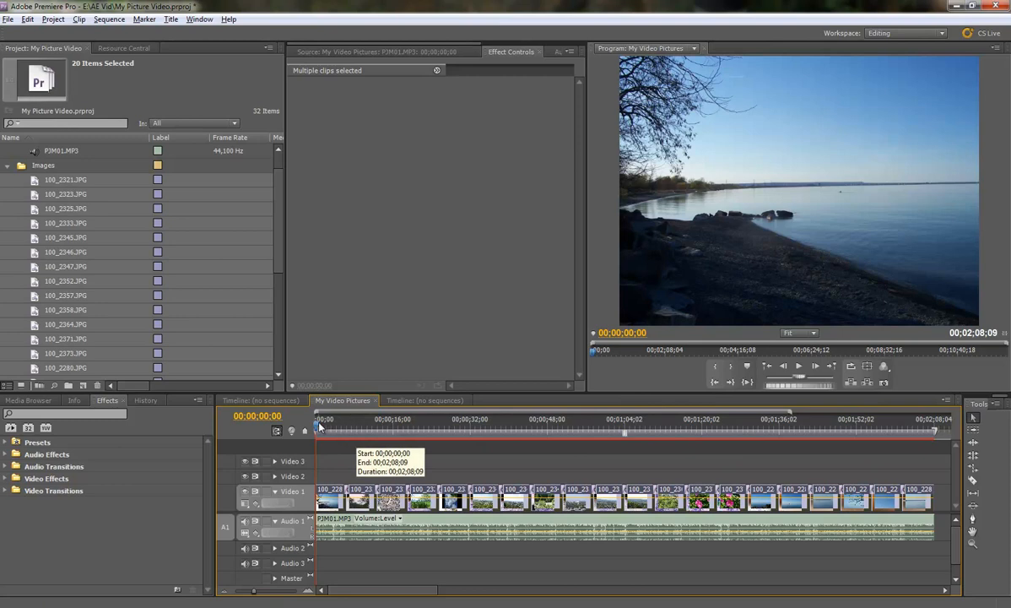
# - Preview the transitions between the first three pictures, starting playback near the end of the first clip
pyautogui.moveTo(318, 429); pyautogui.dragTo(338, 429)
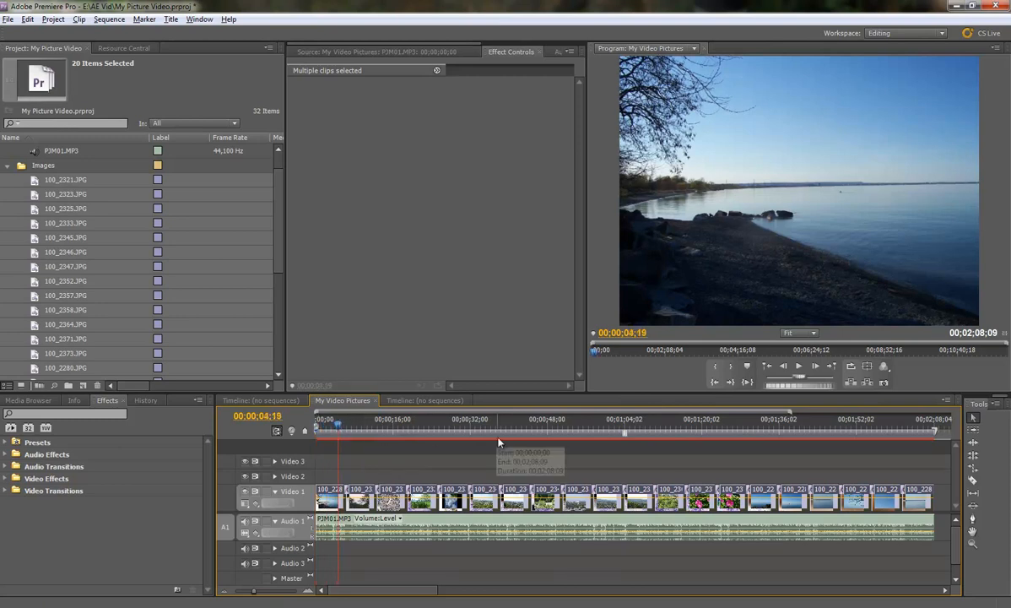
pyautogui.press('space')
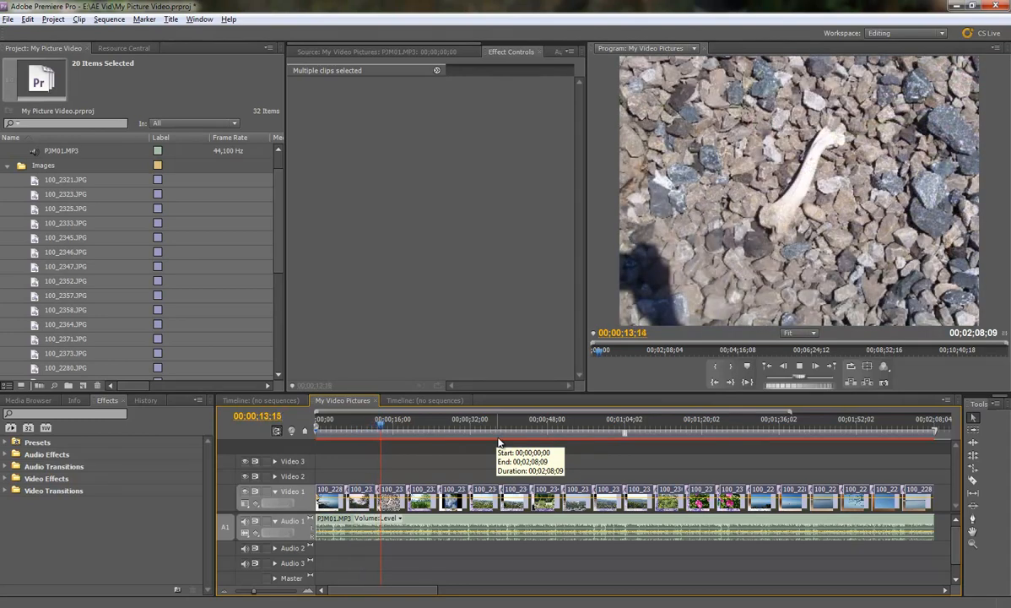
pyautogui.press('space')
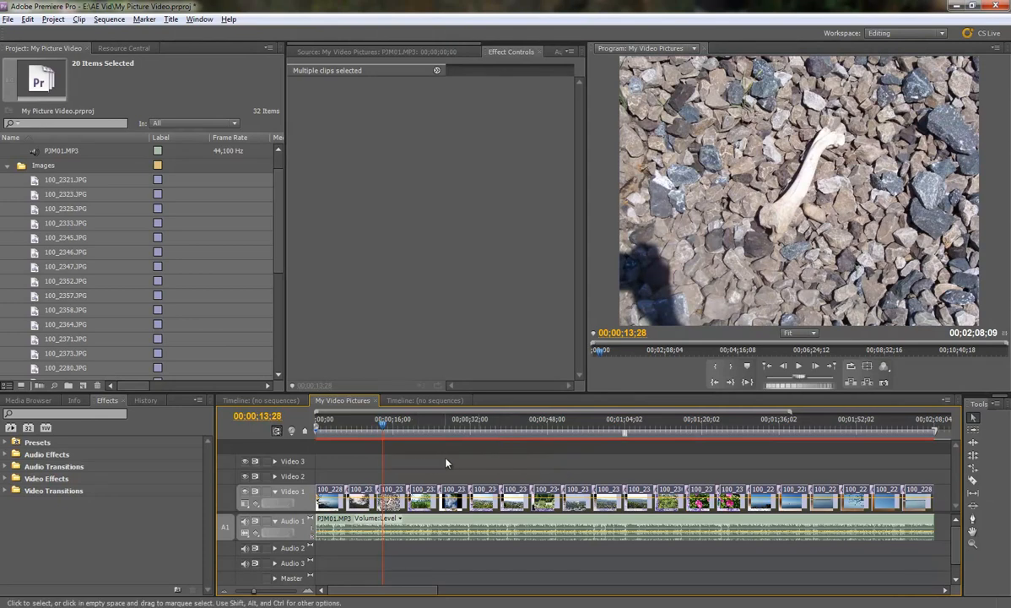
# - Collapse the Images bin and start a new 800x600 title item named My Title
pyautogui.click(8, 165)
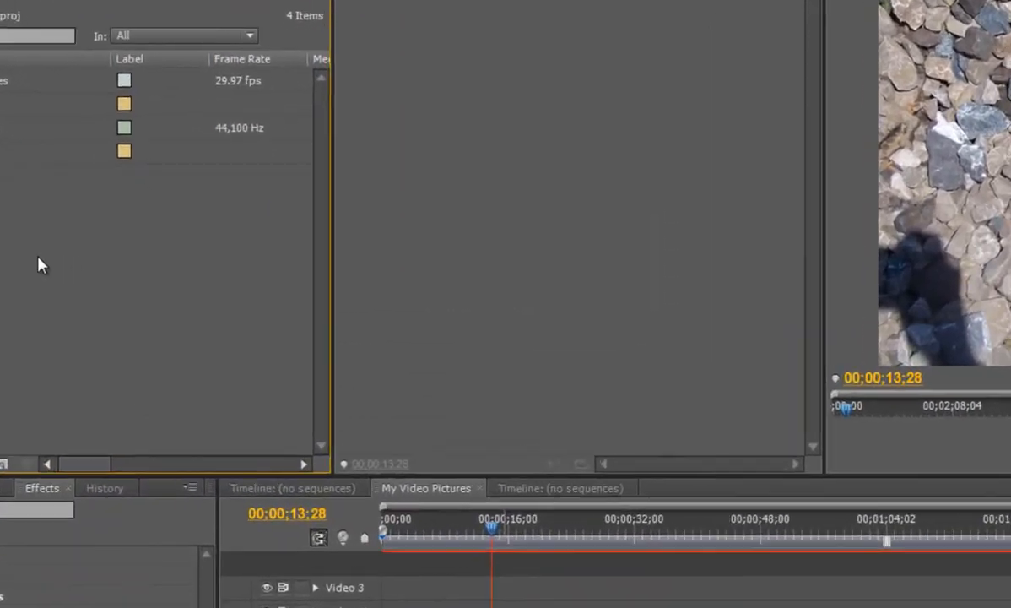
pyautogui.rightClick(105, 263)
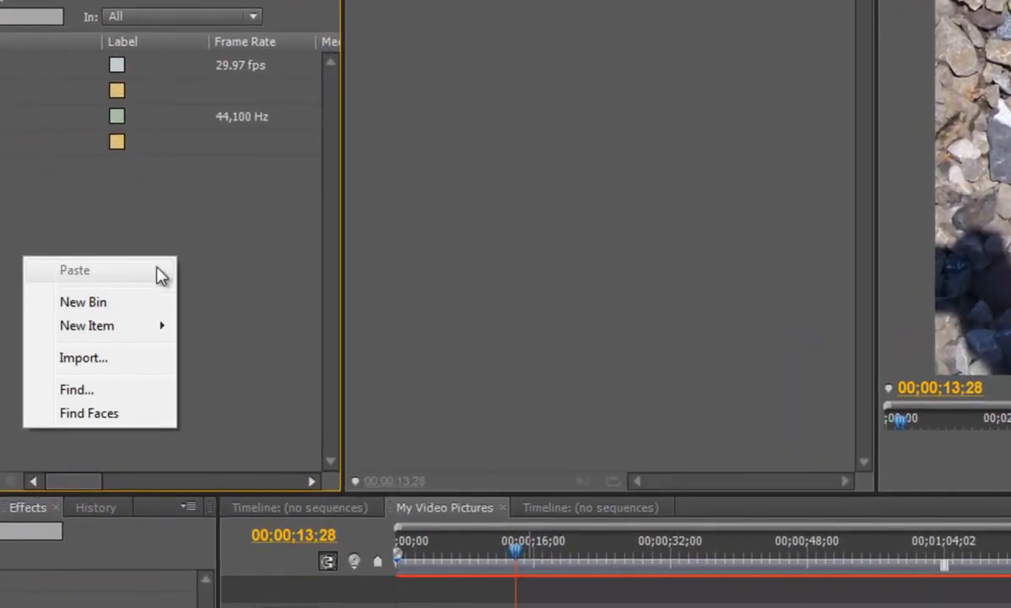
pyautogui.moveTo(131, 329)
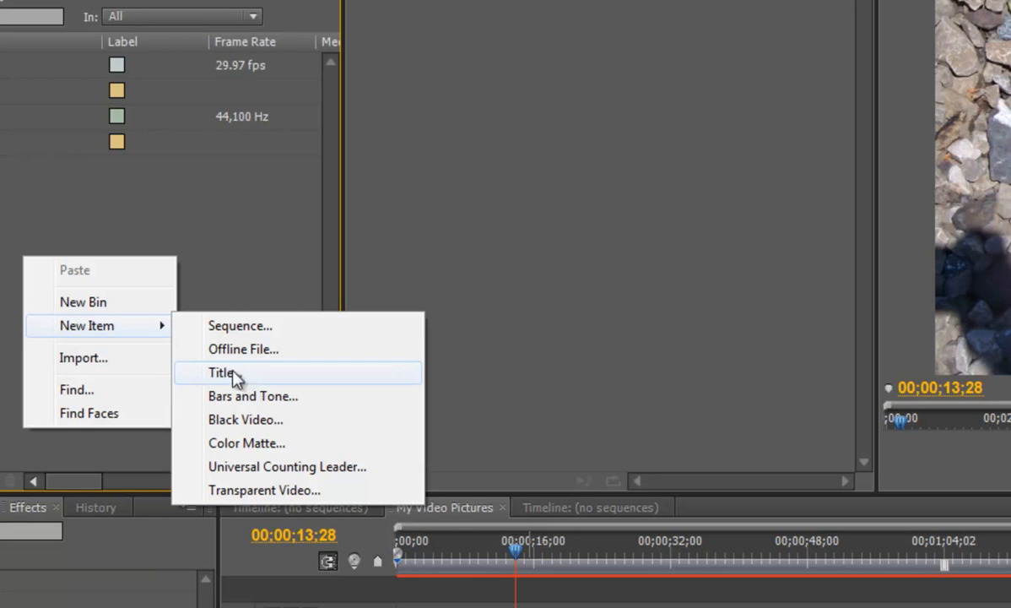
pyautogui.click(239, 376)
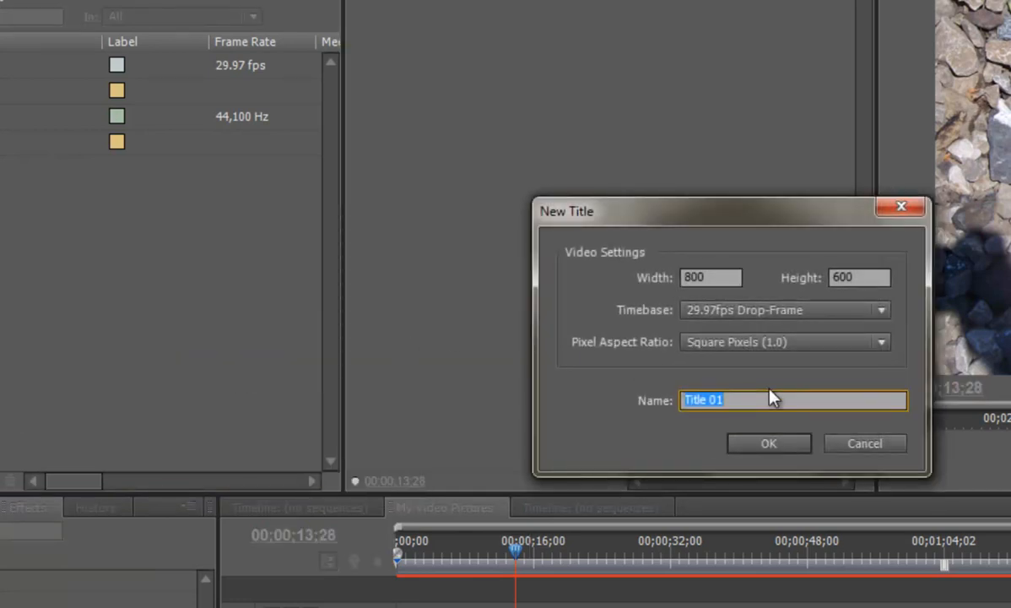
pyautogui.write('My Title')
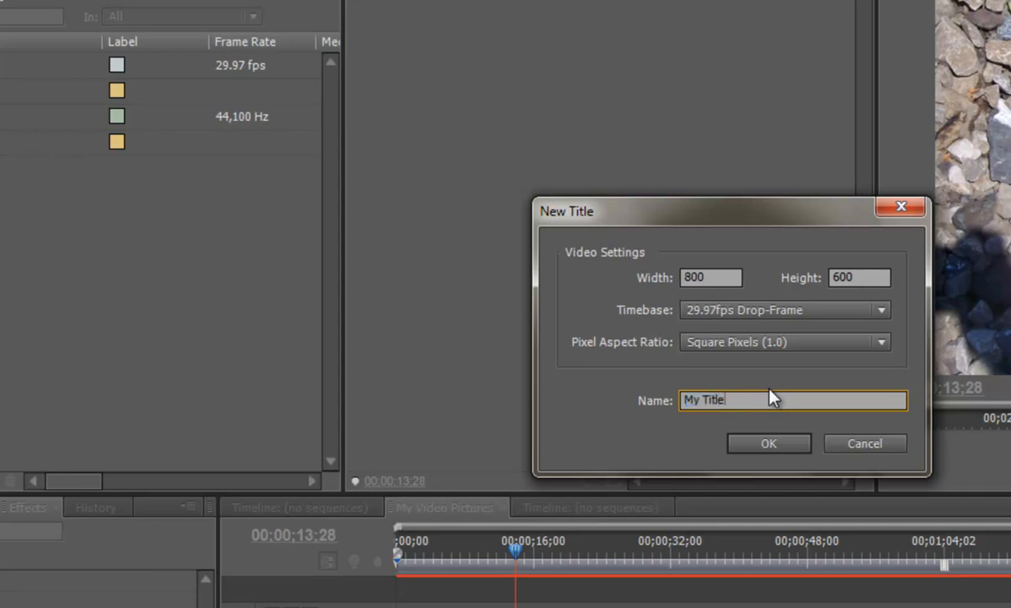